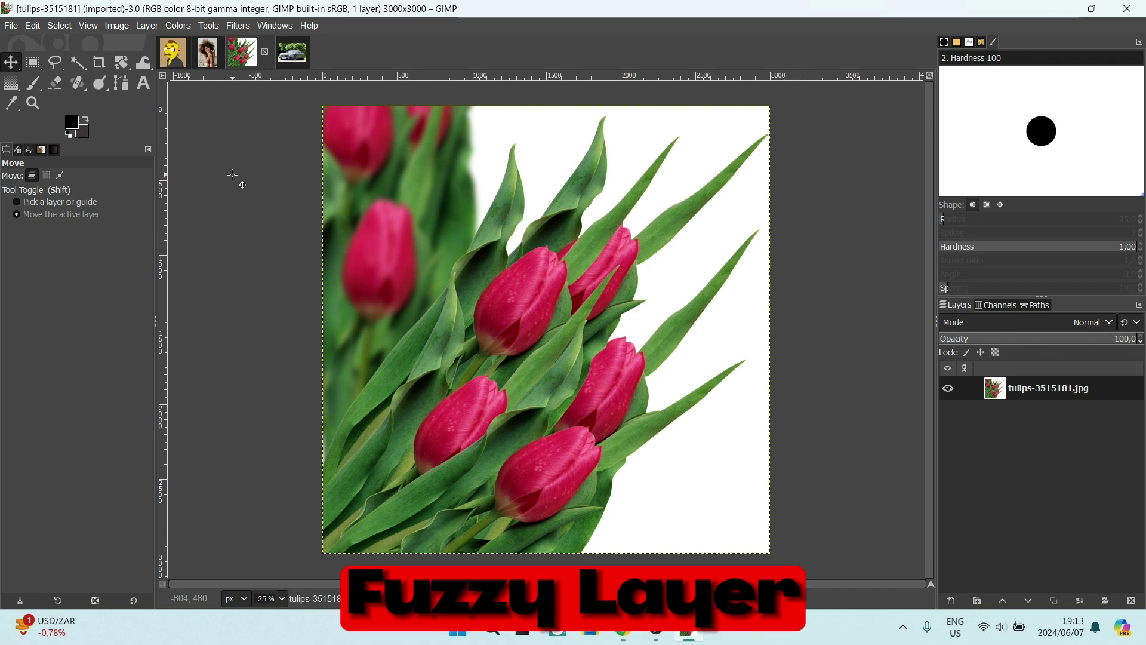
Fuzzy-select the tulip image's white background so it is outlined along the leaf edges
left_click(76, 63)
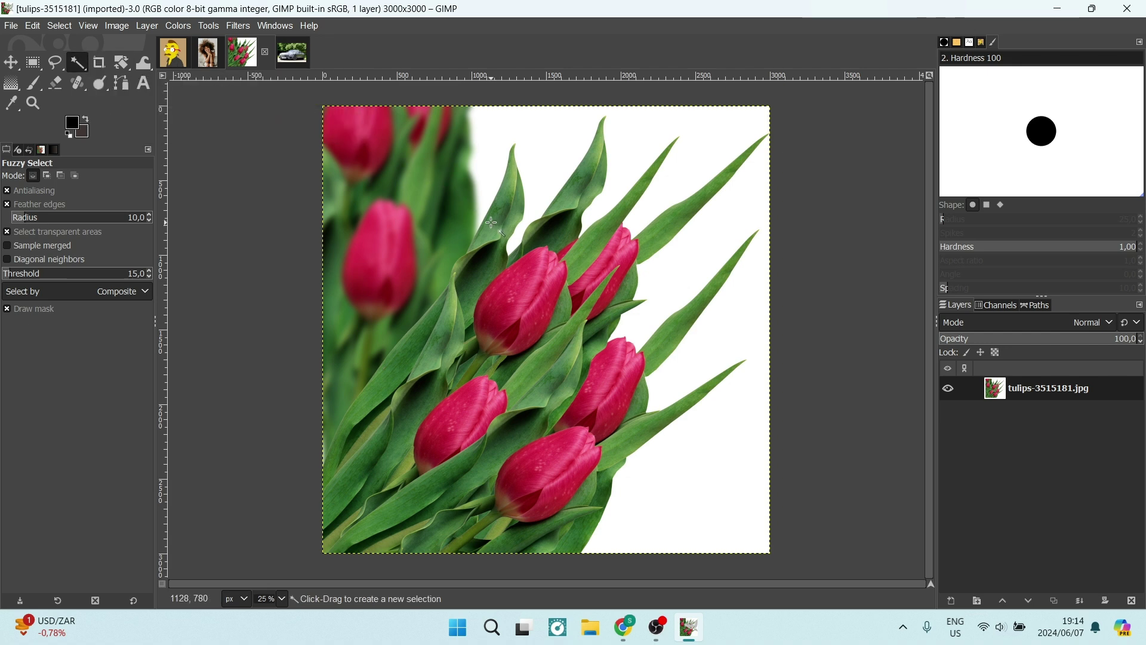
left_click(702, 132)
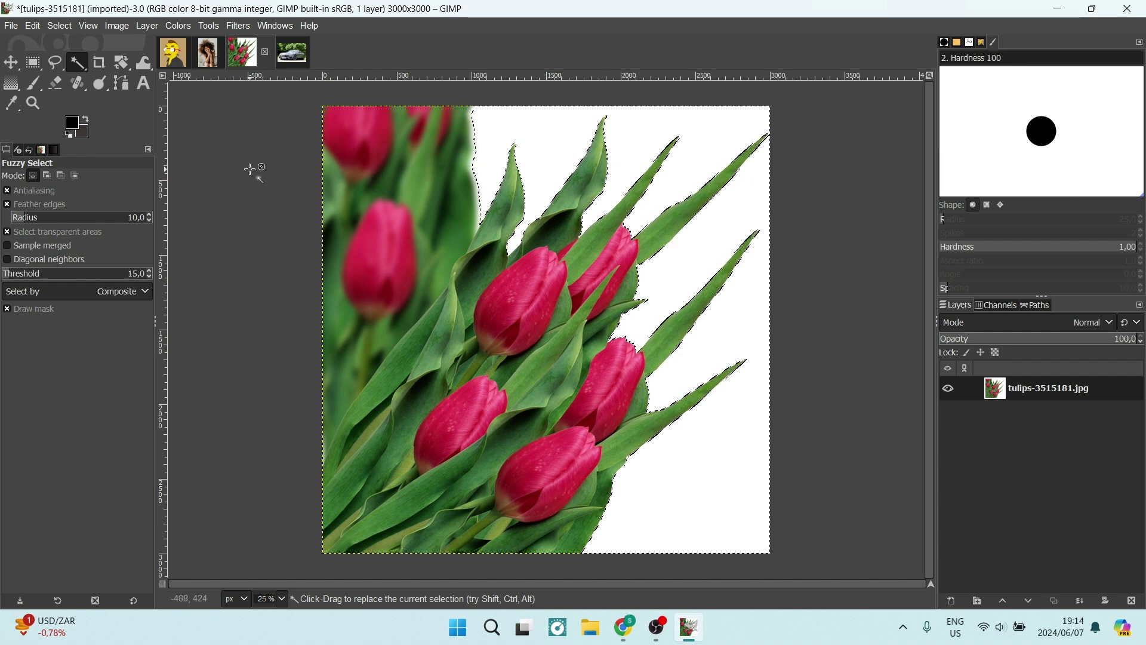
Add an alpha channel to the tulip layer, delete the white background, then bring up the-simpson-7046041.jpg
key("Delete")
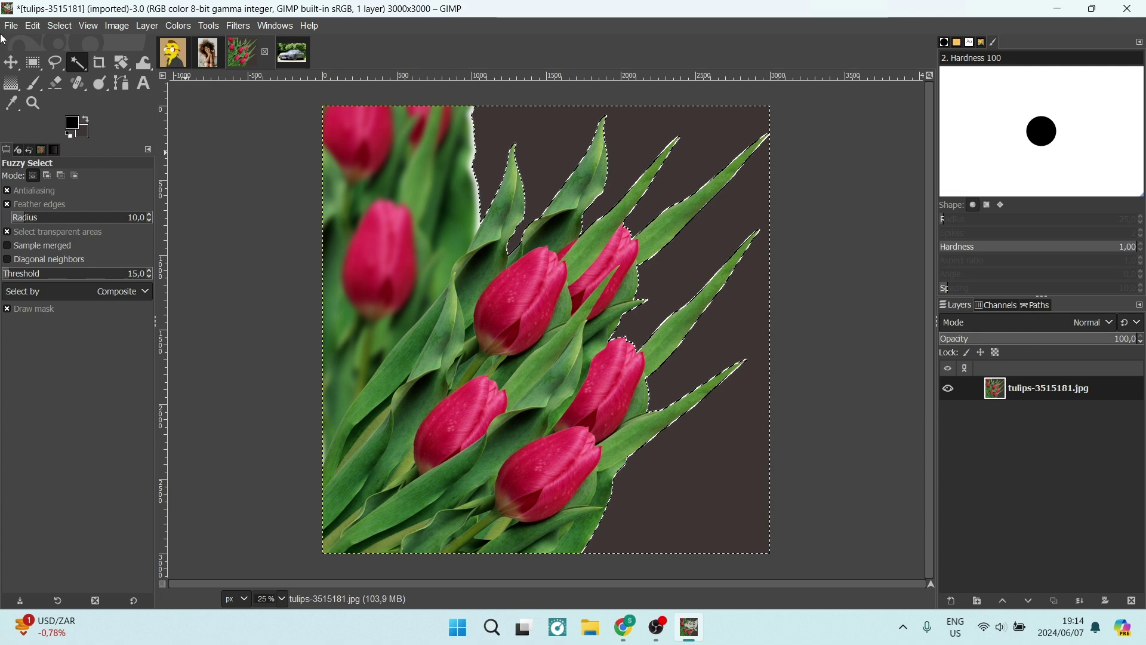
left_click(4, 59)
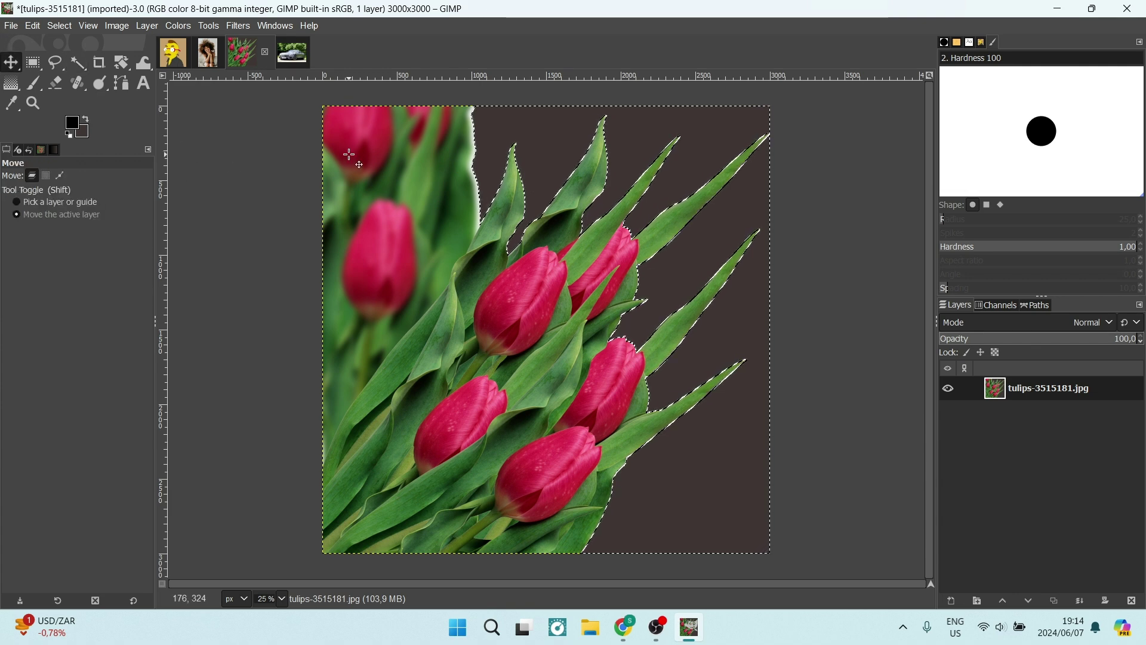
right_click(1023, 392)
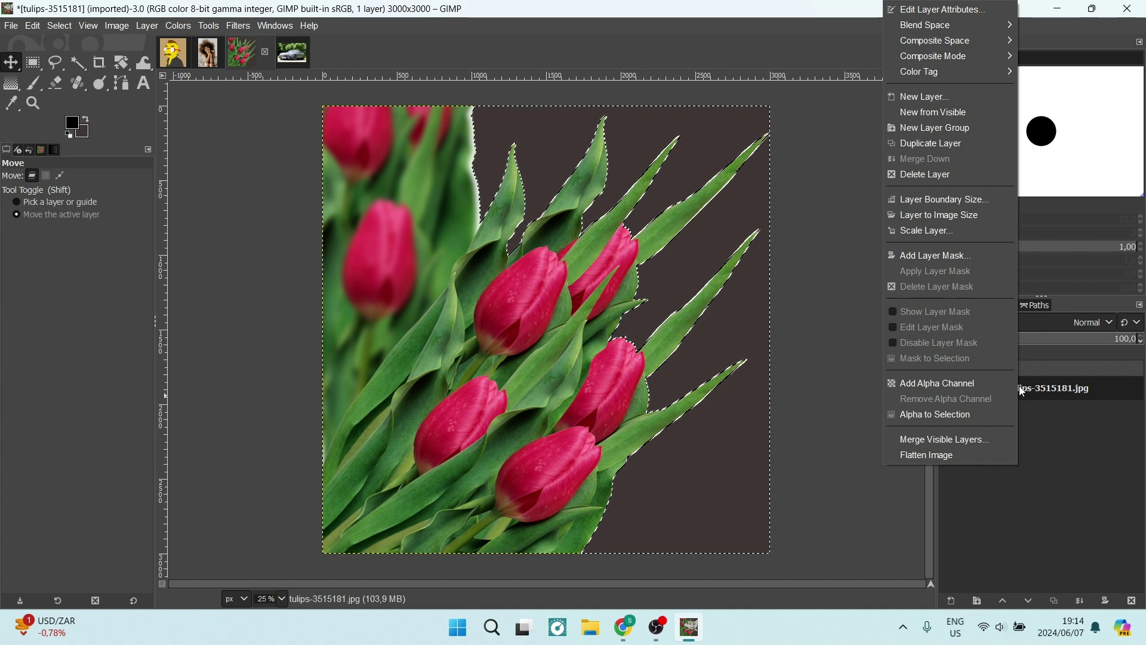
left_click(970, 387)
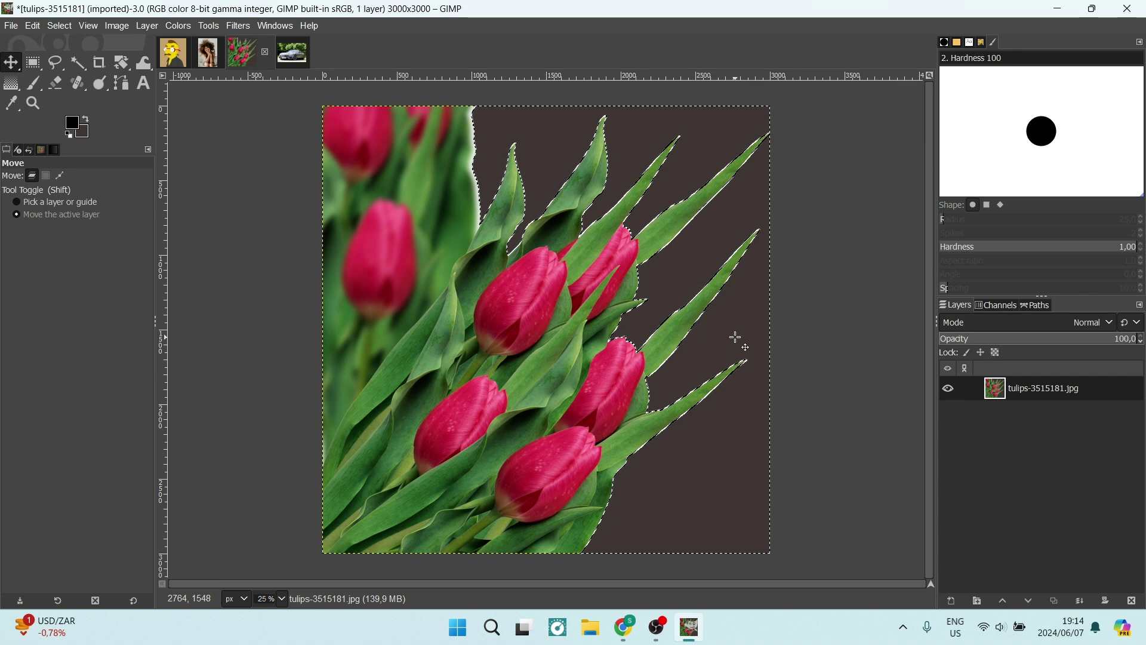
key("Delete")
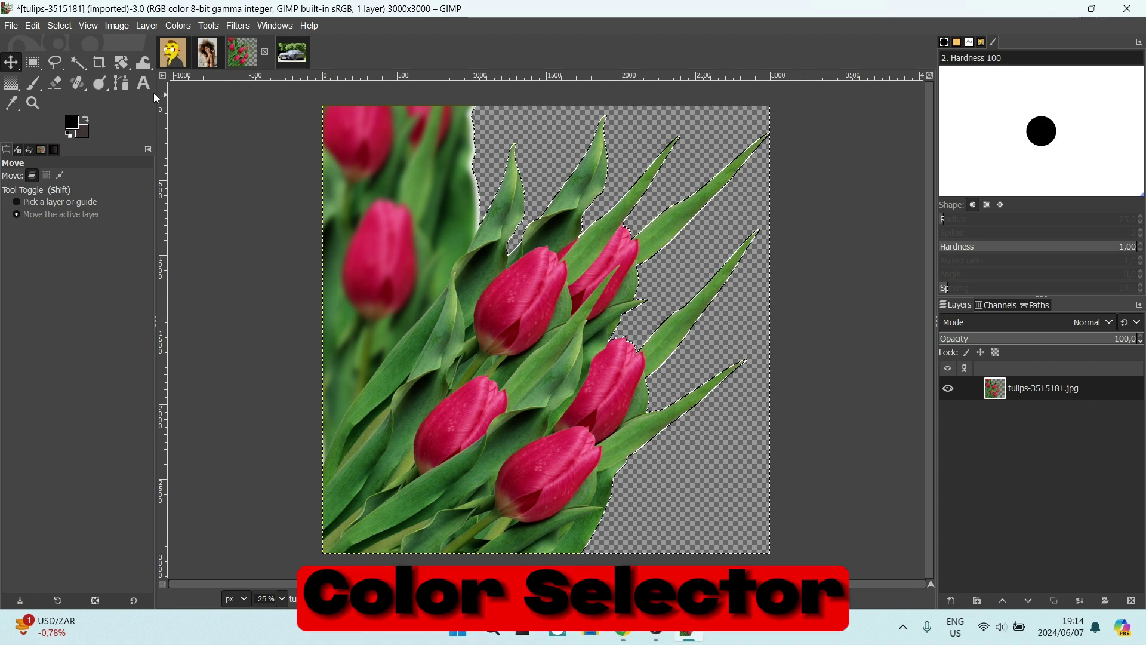
left_click(174, 52)
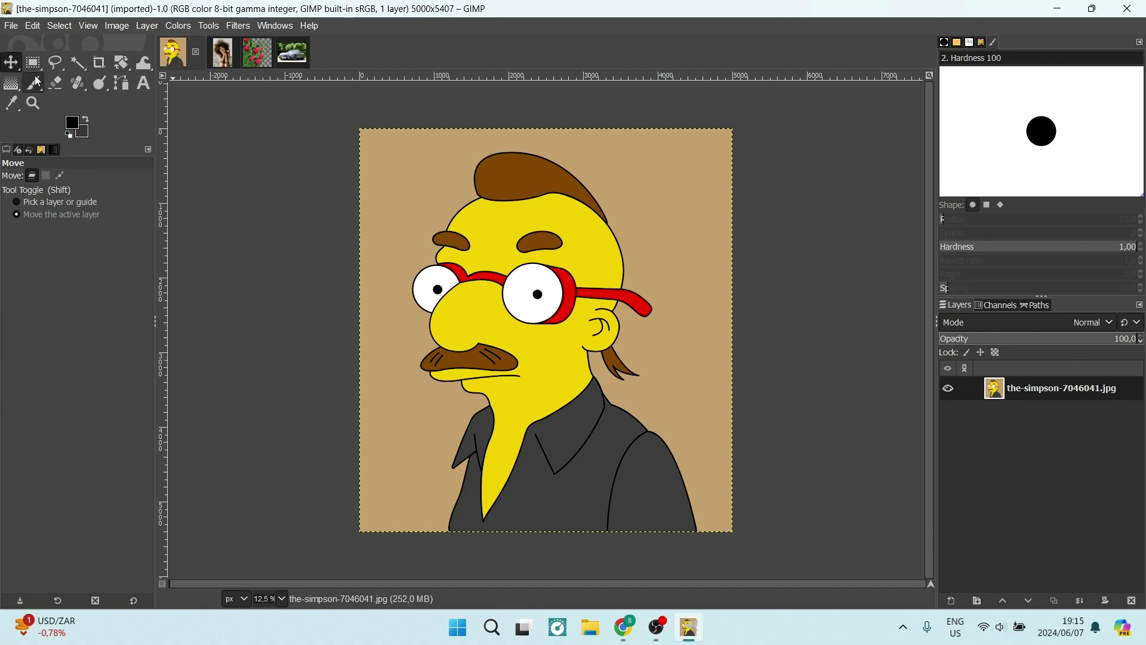
Activate By Color Select from Tools > Selection Tools, with threshold 15 and antialiasing on
left_click(210, 25)
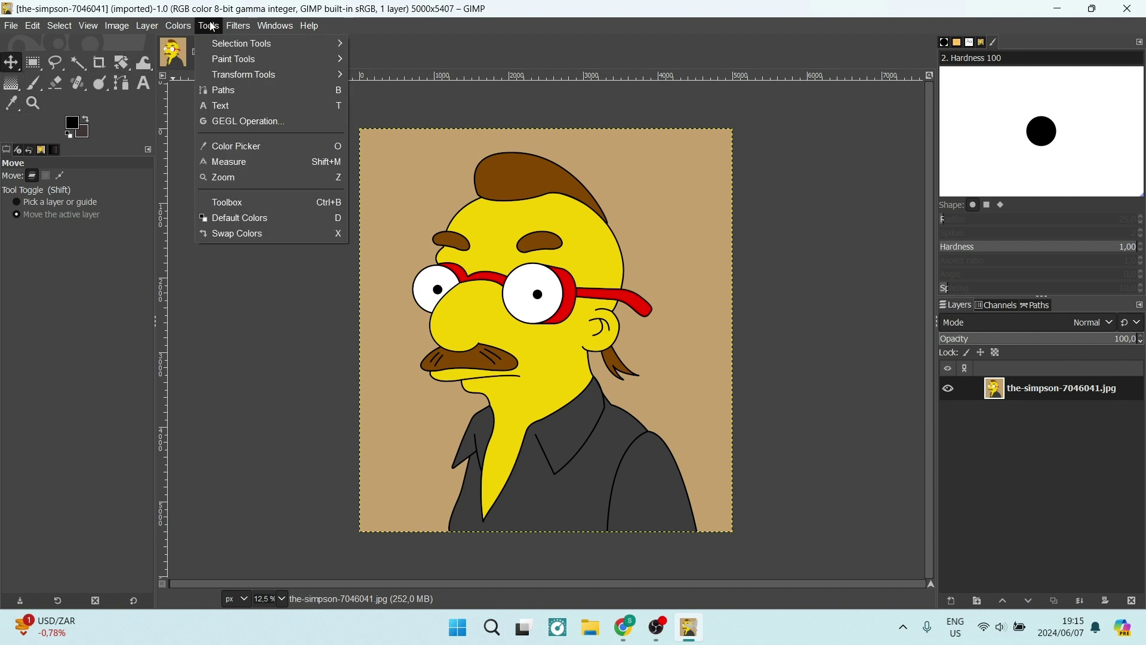
mouse_move(244, 48)
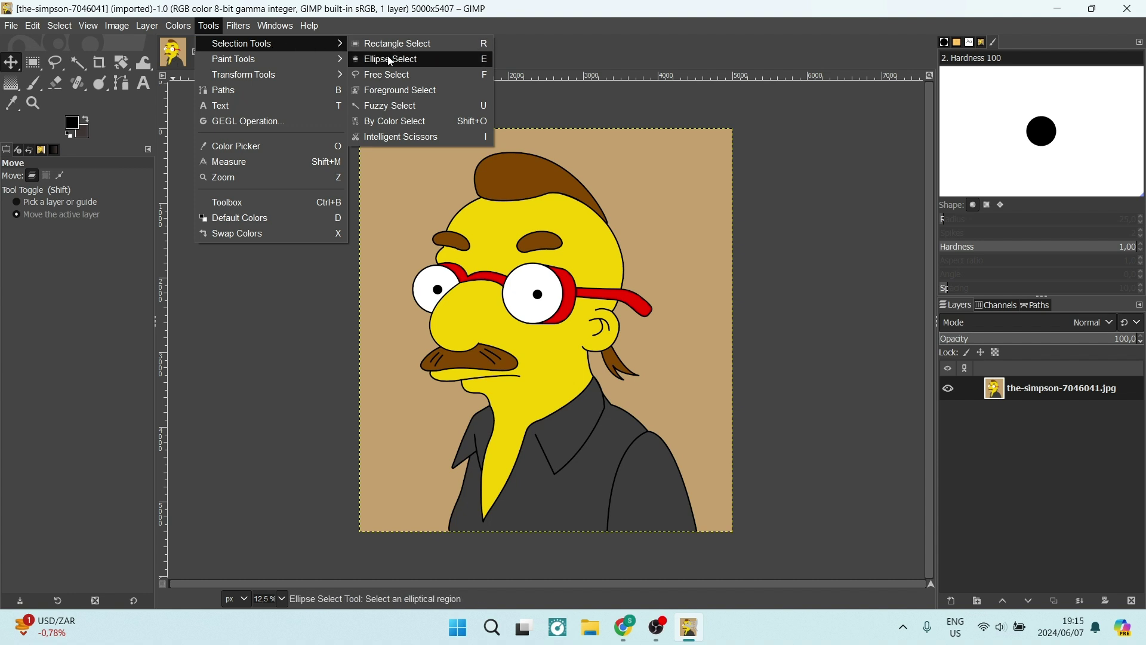
left_click(381, 121)
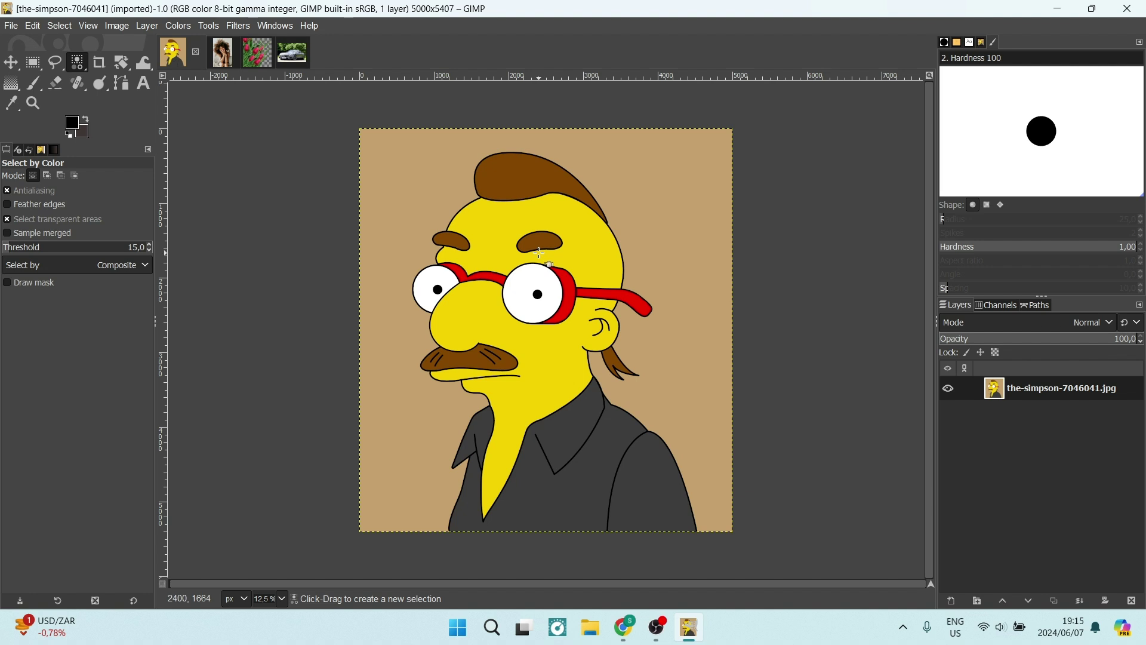
Select the portrait's tan background by colour, add an alpha channel for transparency, then show auto-2179220.jpg
left_click(408, 162)
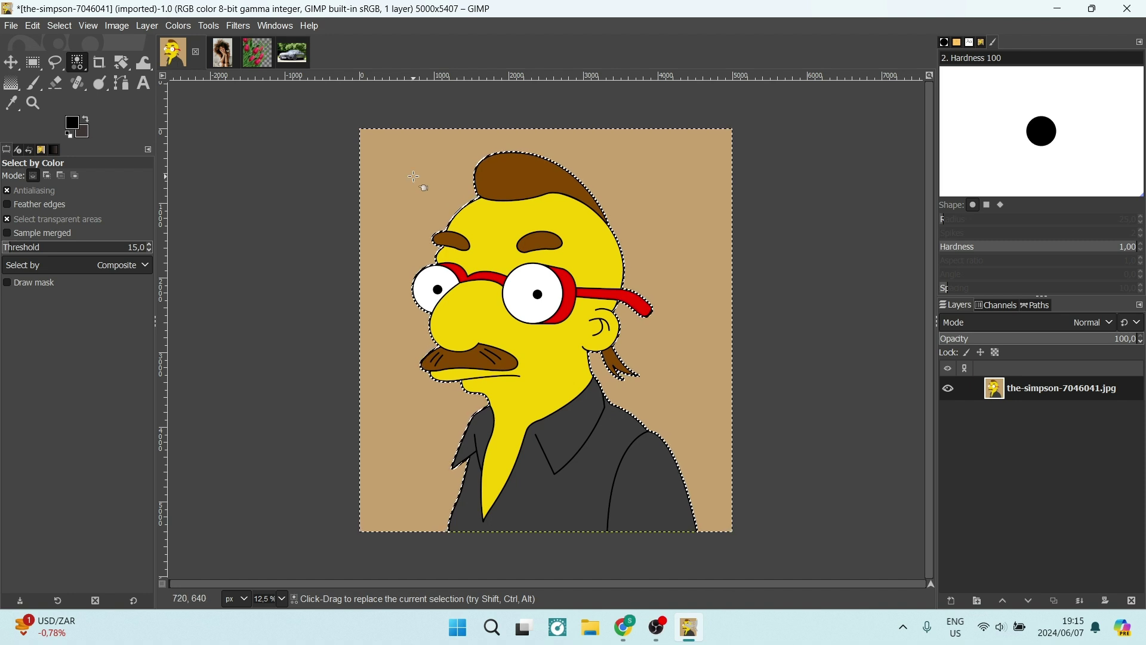
right_click(1025, 389)
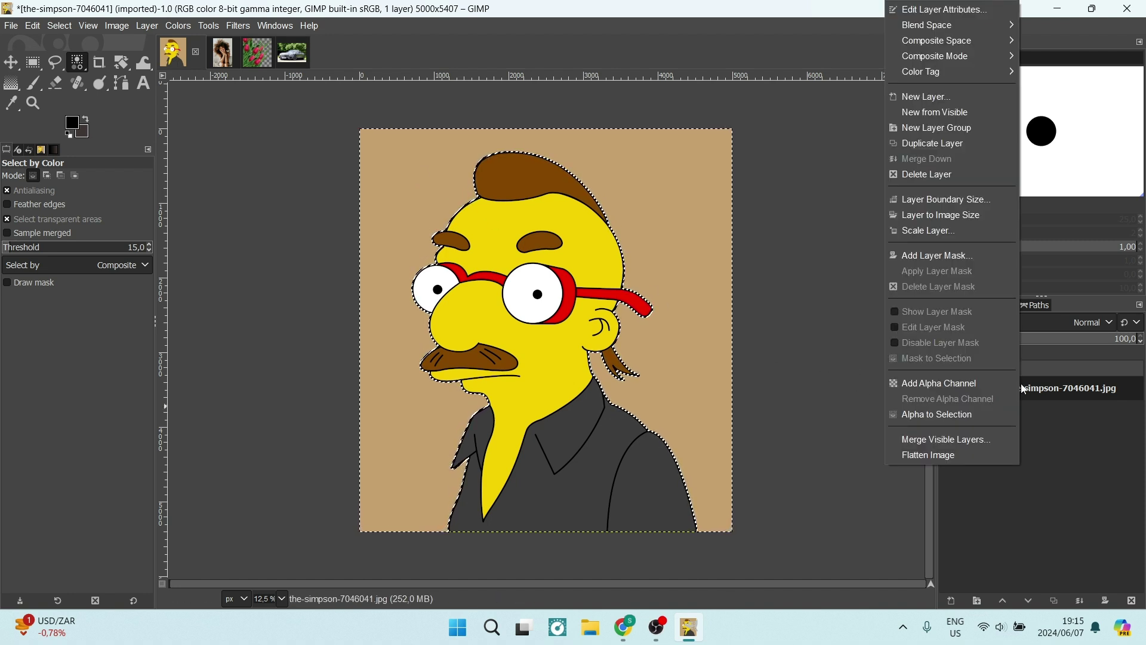
left_click(978, 386)
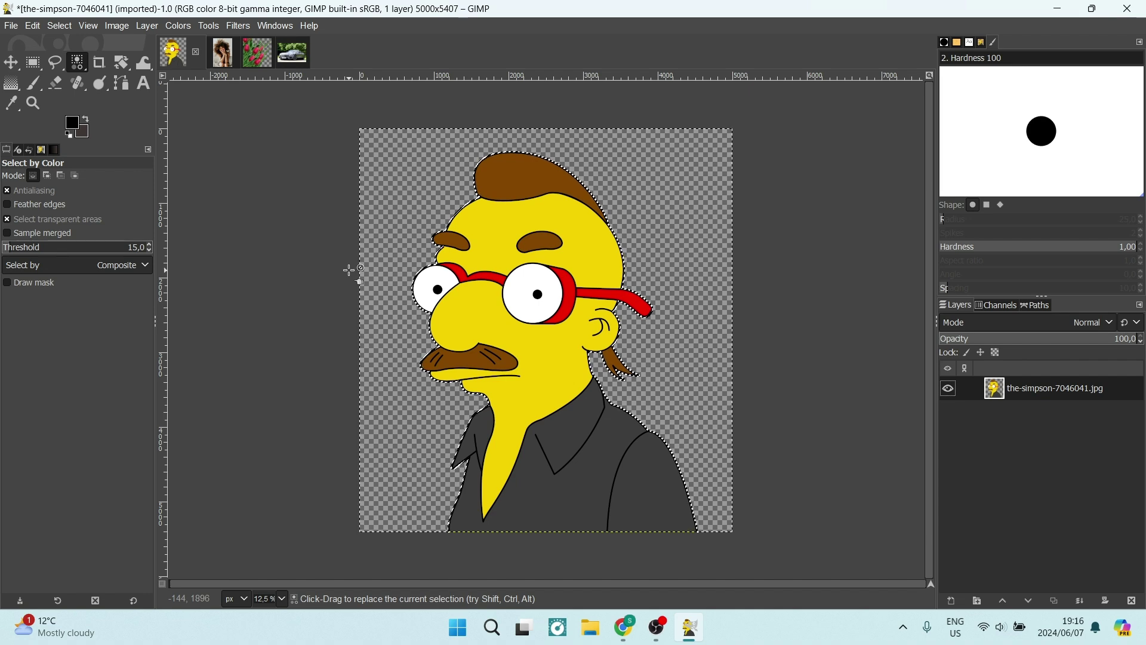
left_click(293, 59)
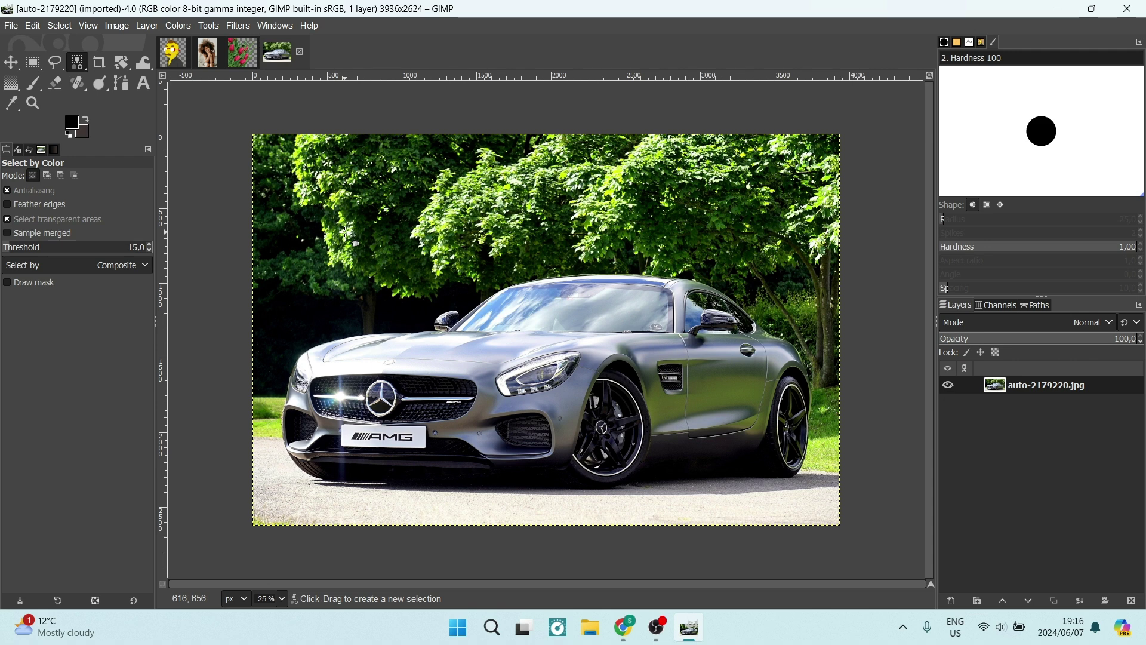
Activate the Paths tool in Design mode and zoom to 66.7% on the car's front grille
left_click(120, 83)
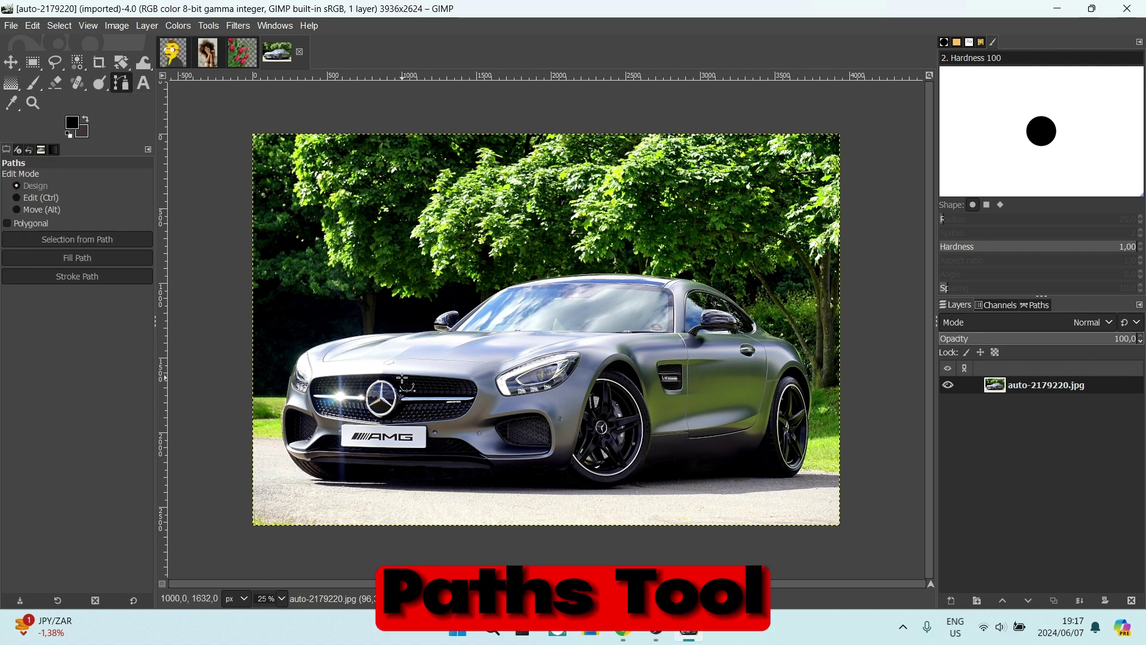
key("ctrl")
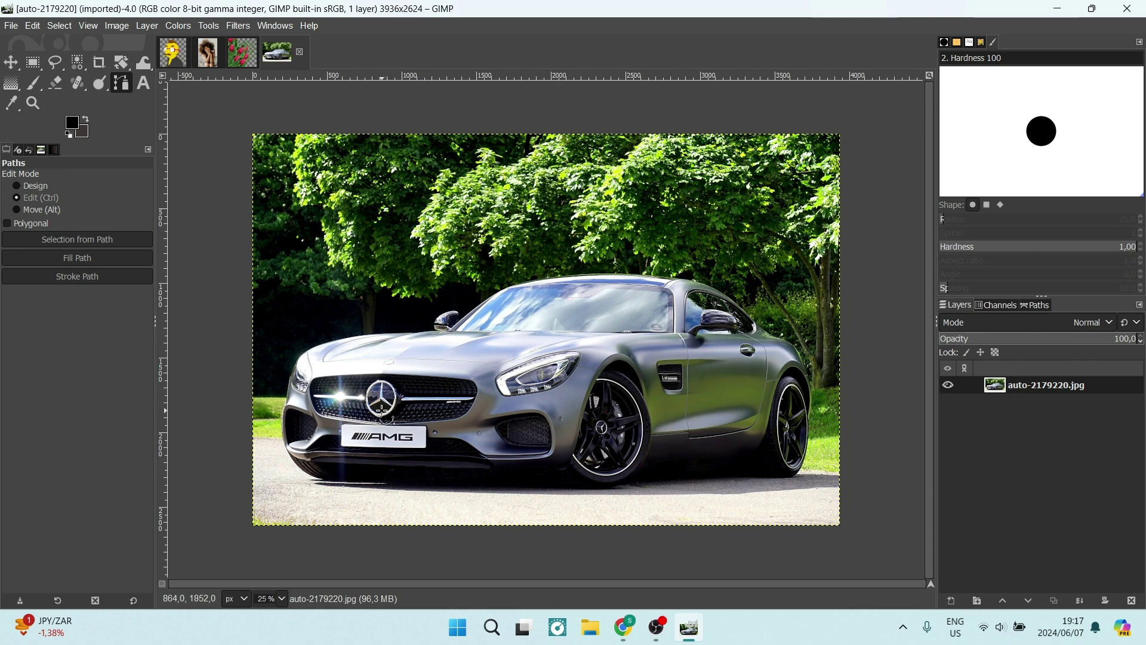
scroll(382, 412, "up", 1)
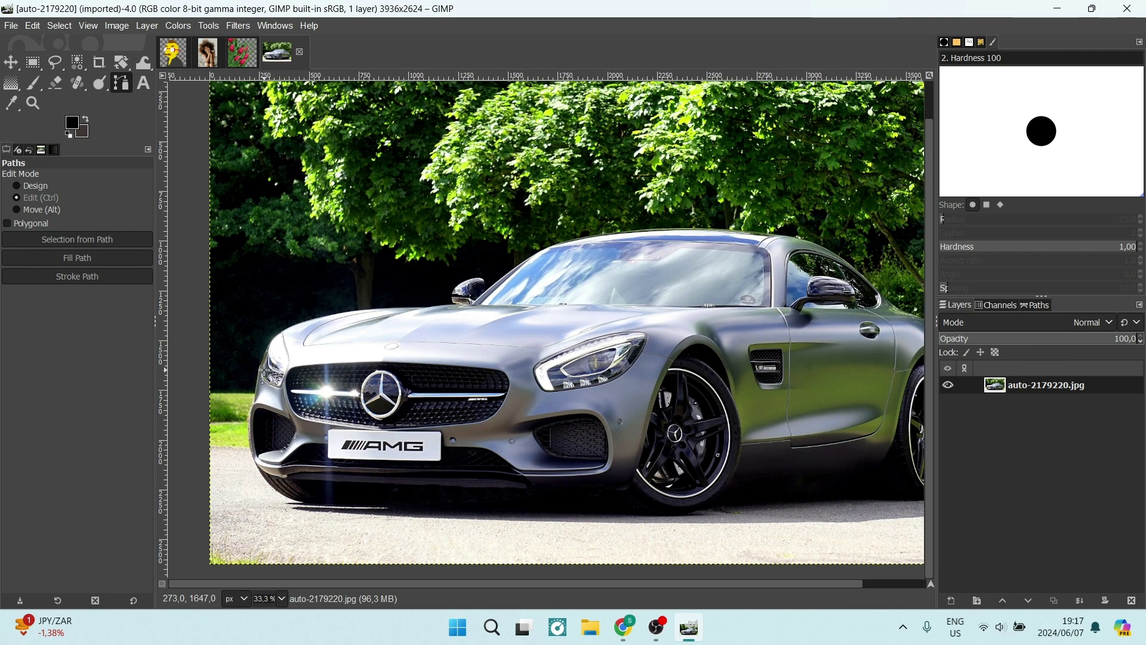
scroll(265, 372, "up", 3)
scroll(299, 381, "down", 1)
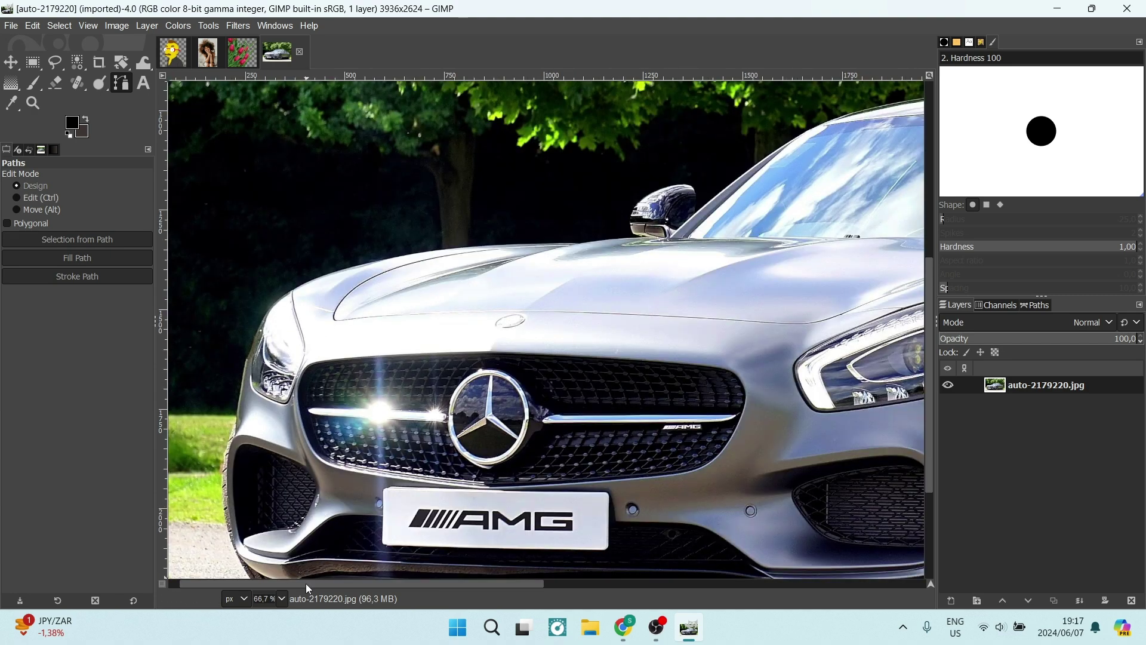
left_click_drag(306, 583, 320, 579)
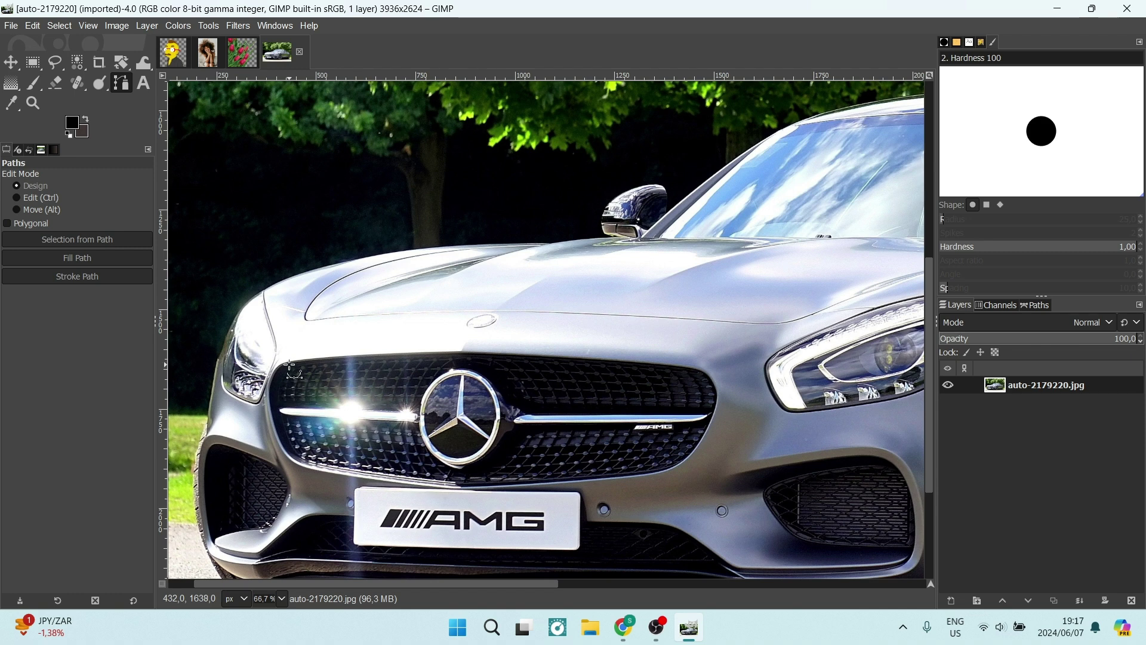
Start the grille path at its left corner with anchors along the top edge, nudging the last onto the edge
left_click(289, 365)
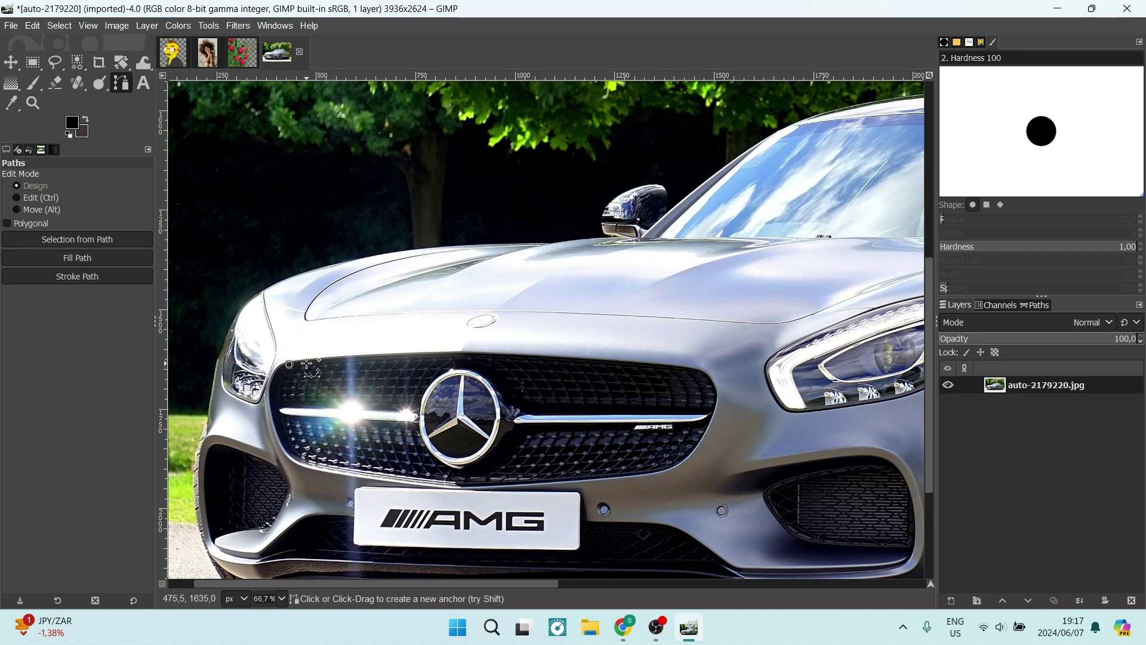
left_click(338, 358)
left_click(385, 356)
left_click(431, 355)
left_click(476, 354)
left_click(543, 357)
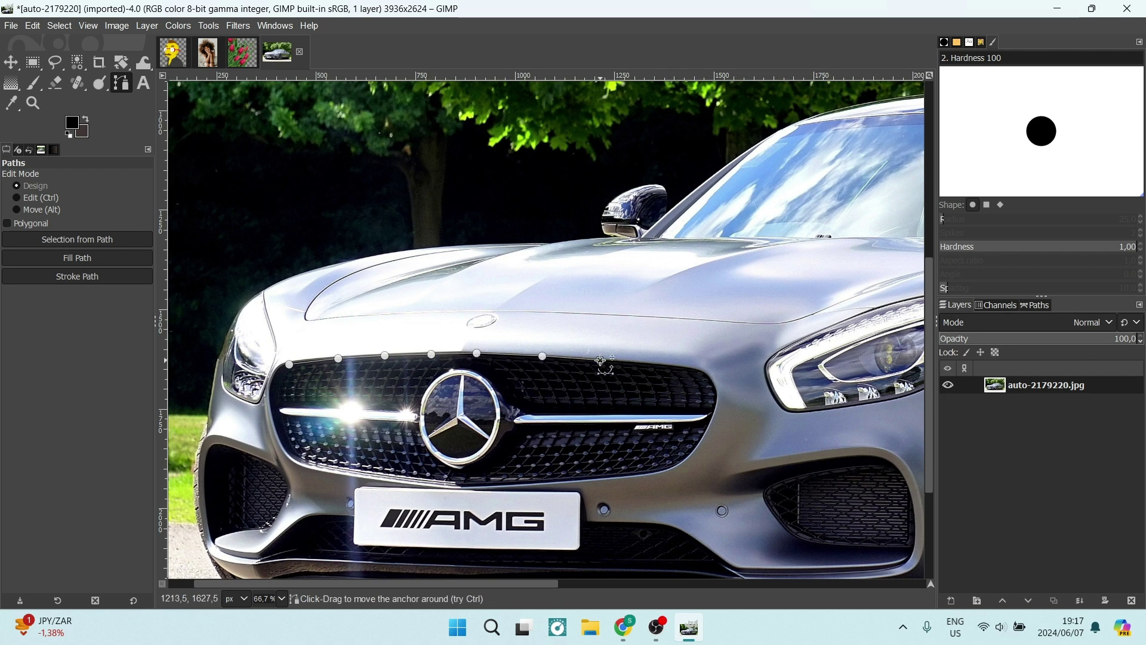
left_click(653, 361)
left_click(693, 373)
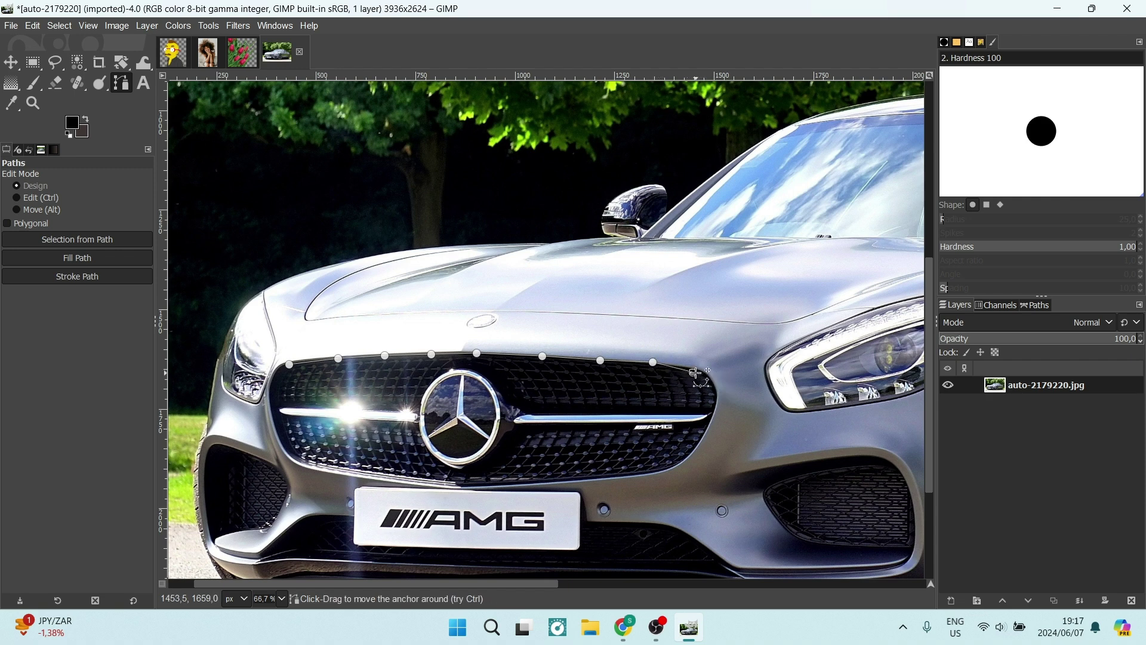
left_click_drag(693, 370, 694, 366)
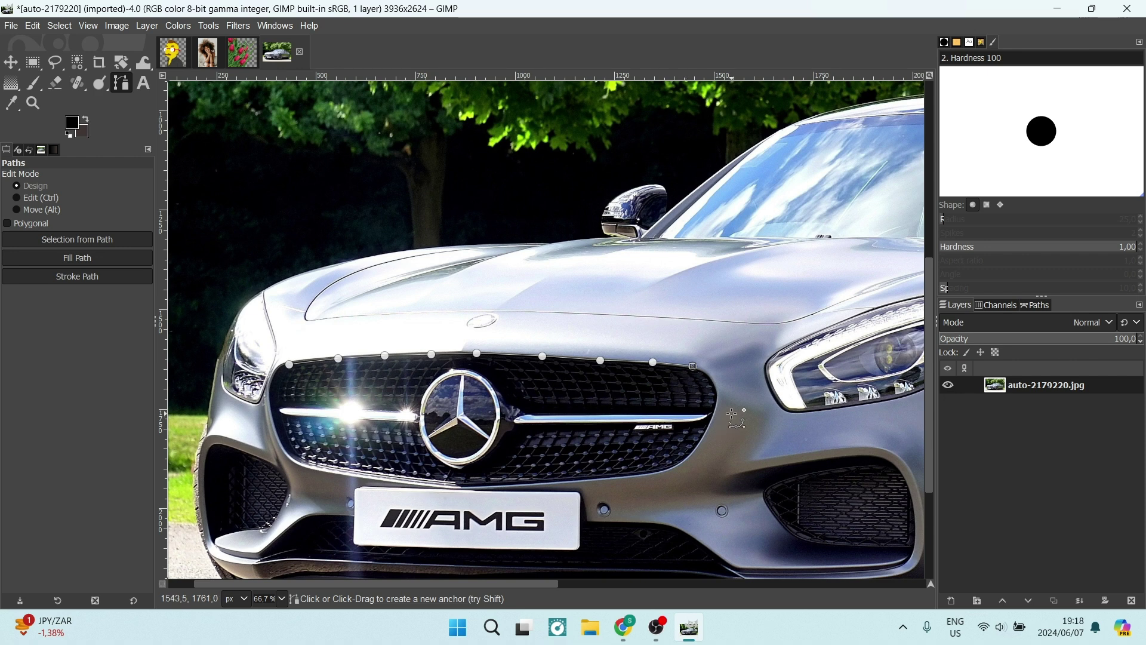
Add anchors down the right side, along the bottom and up the left edge, closing the path at the first anchor
left_click(713, 385)
left_click(715, 411)
left_click(696, 444)
left_click(682, 462)
left_click(649, 477)
left_click(582, 480)
left_click(461, 486)
left_click(388, 481)
left_click(293, 453)
left_click(272, 420)
left_click(268, 389)
left_click(288, 364, "ctrl")
left_click(328, 468)
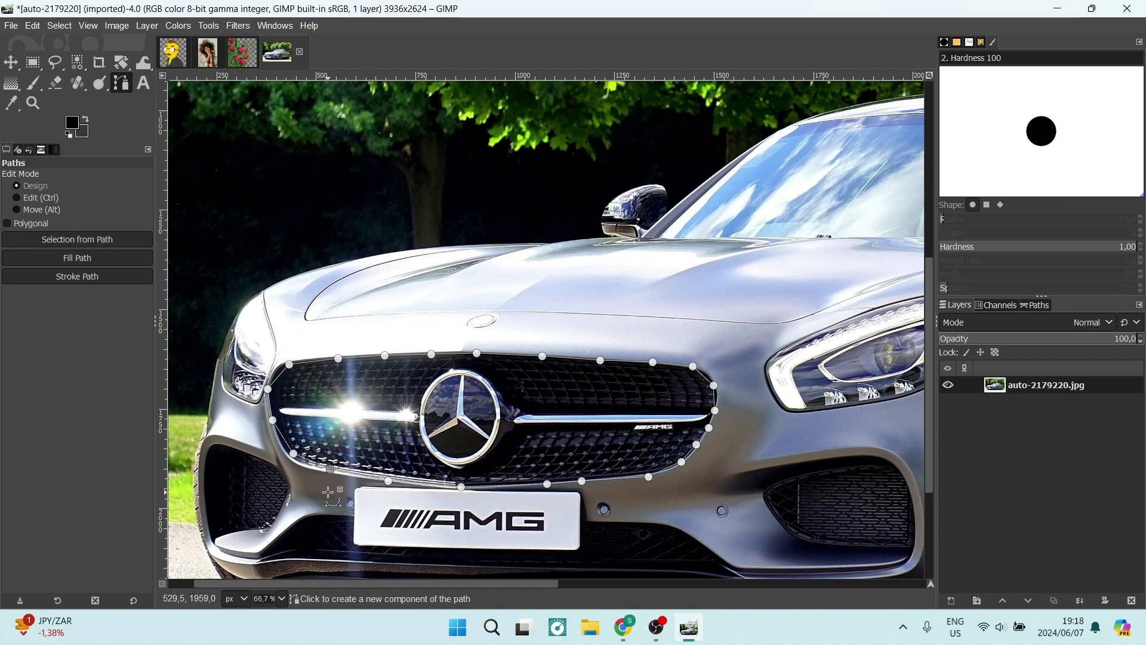
Adjust the grille path's lower-right and lower-left anchors so the outline hugs the grille
left_click(648, 476)
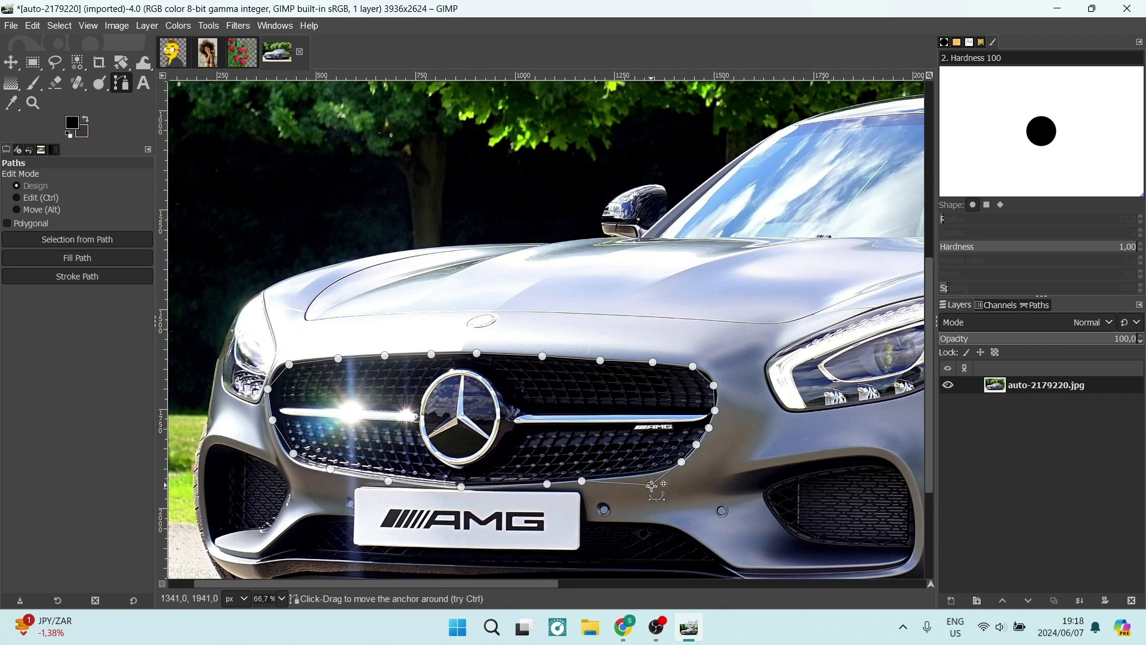
left_click(290, 457)
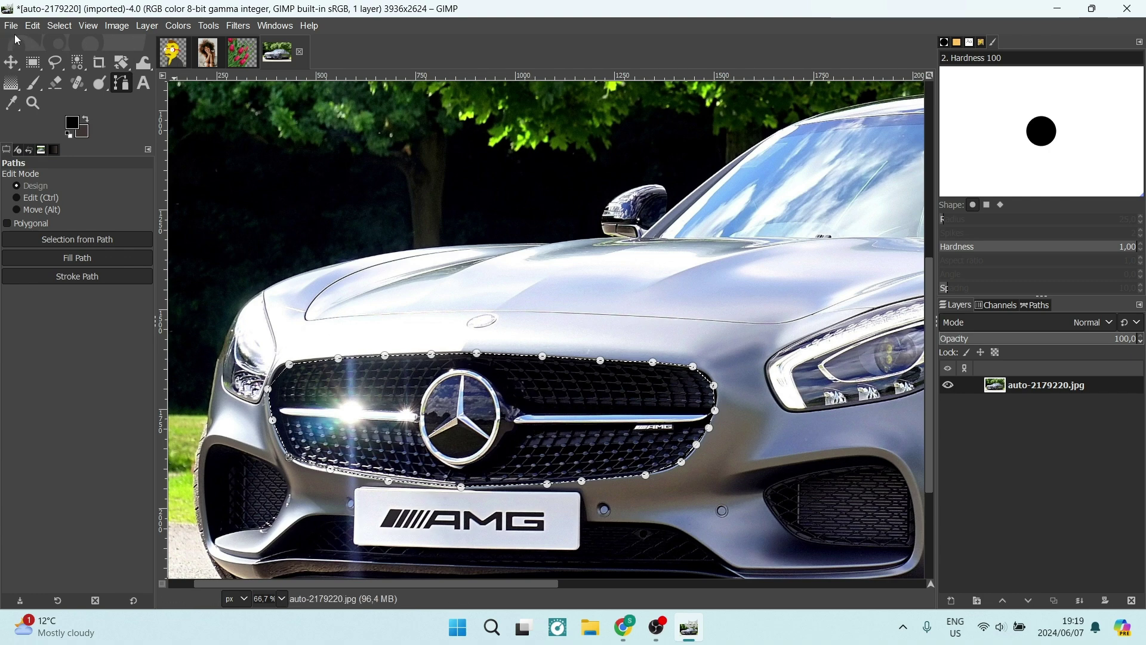
Invert the selection, add an alpha channel and delete everything outside the grille, then show pexels-guilhermealmeida-1858175.jpg
left_click(59, 26)
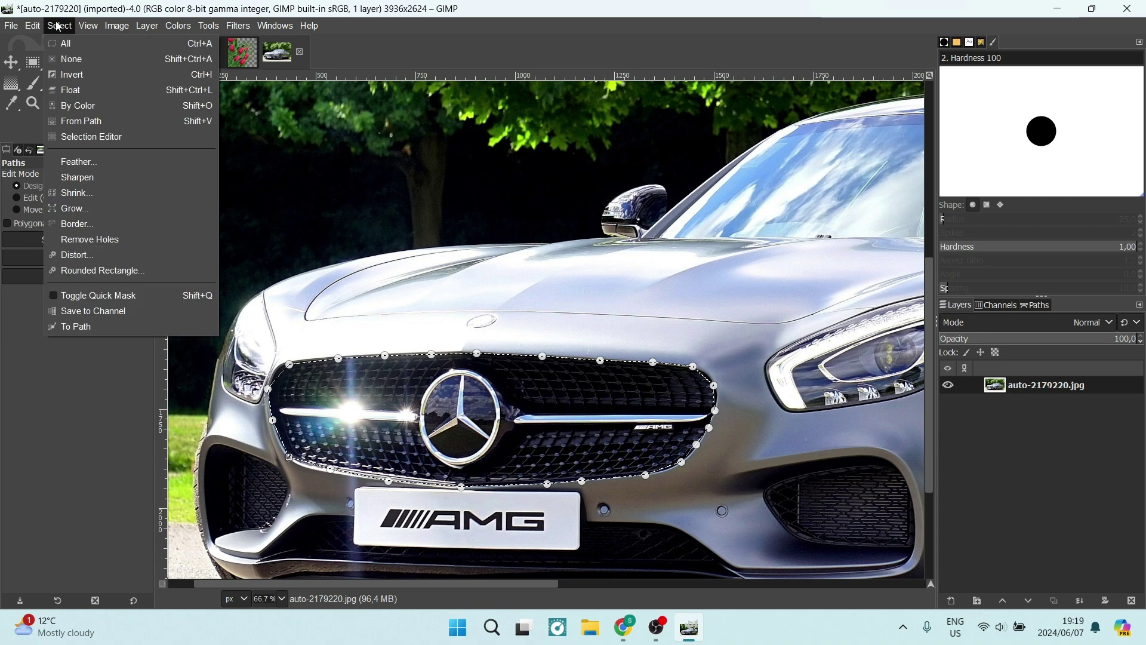
left_click(67, 74)
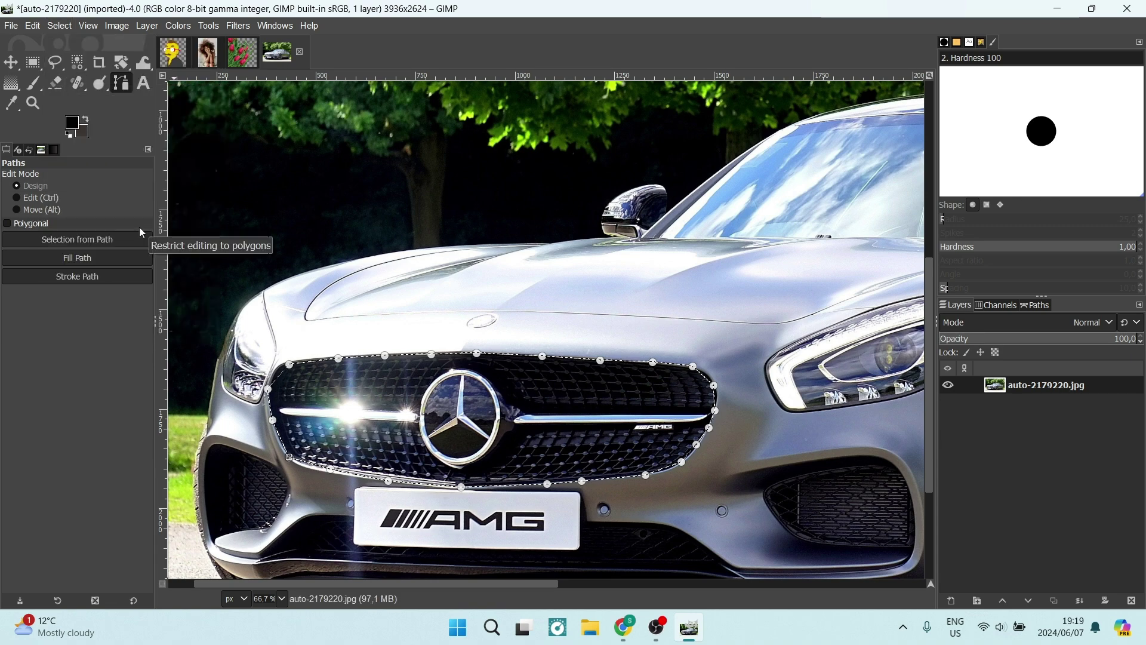
key("Delete")
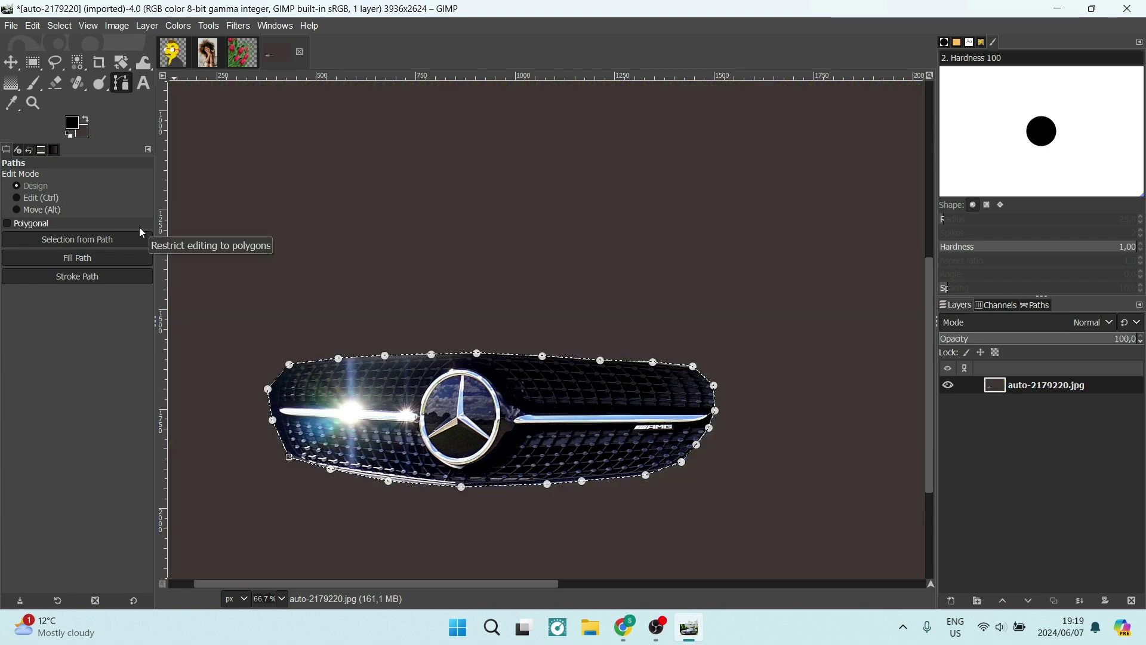
right_click(1043, 388)
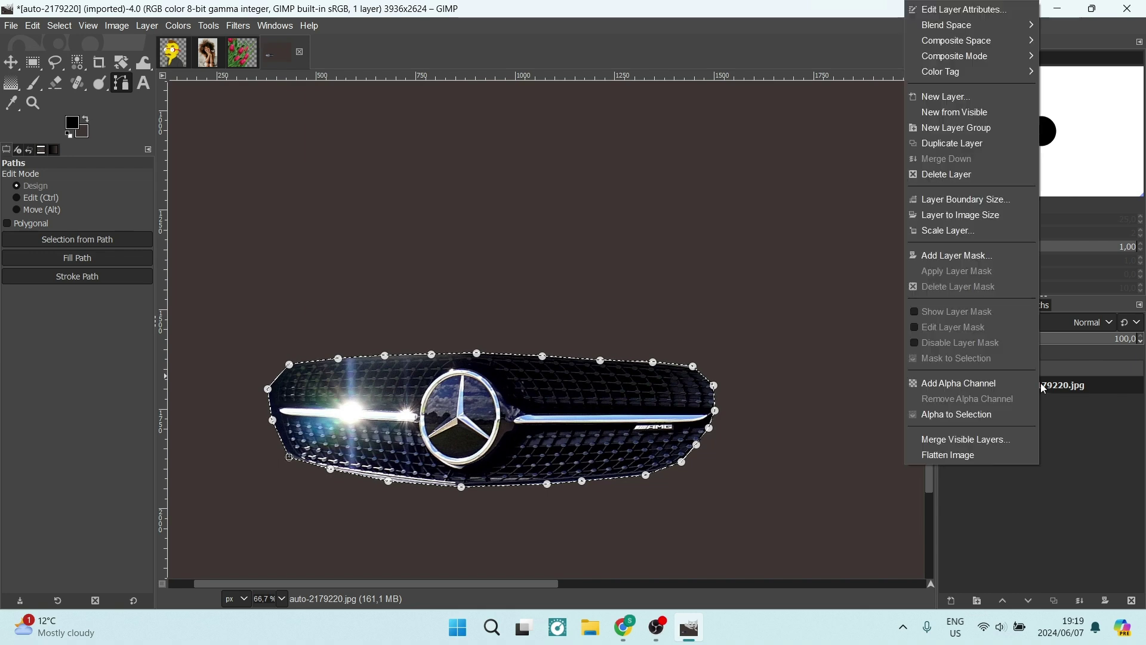
left_click(967, 386)
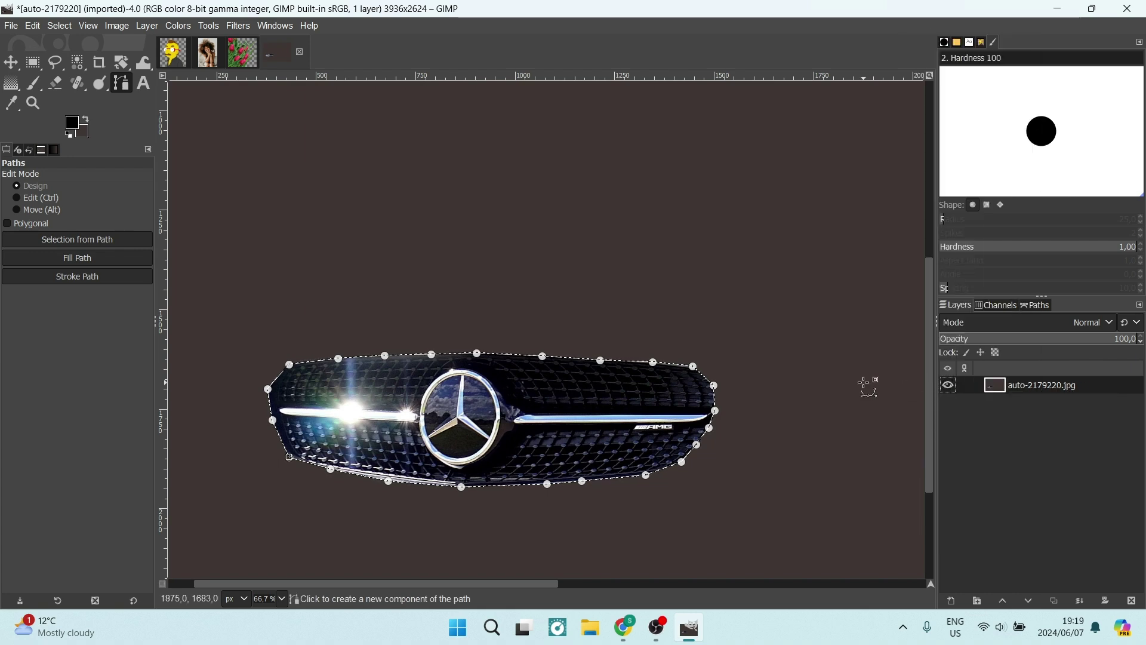
key("Delete")
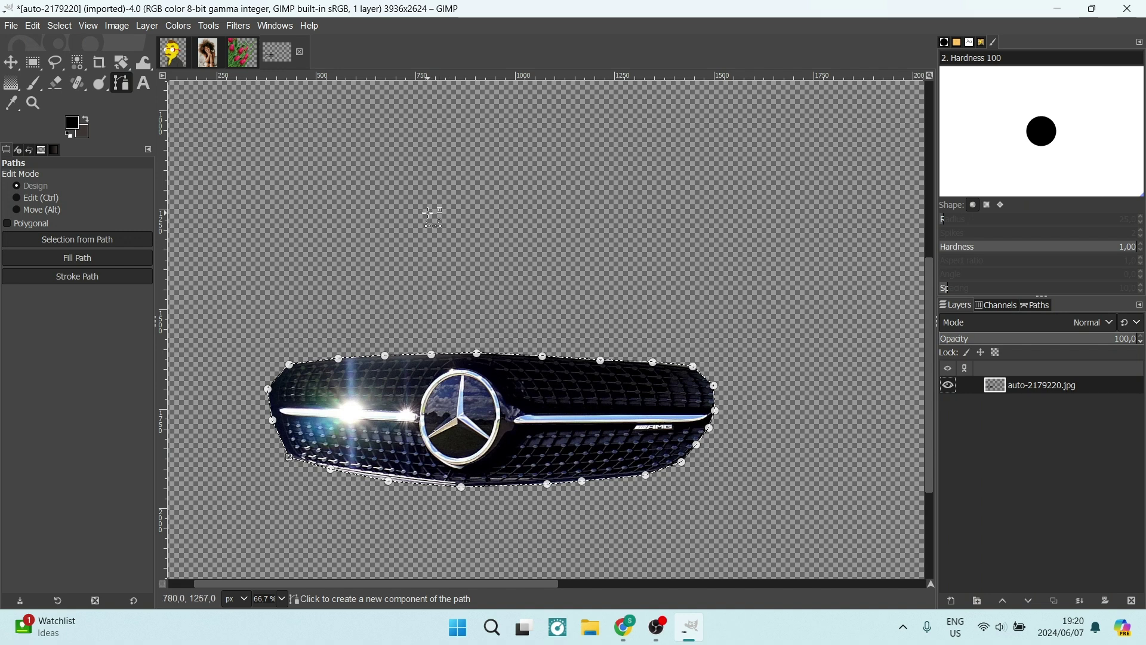
left_click(208, 59)
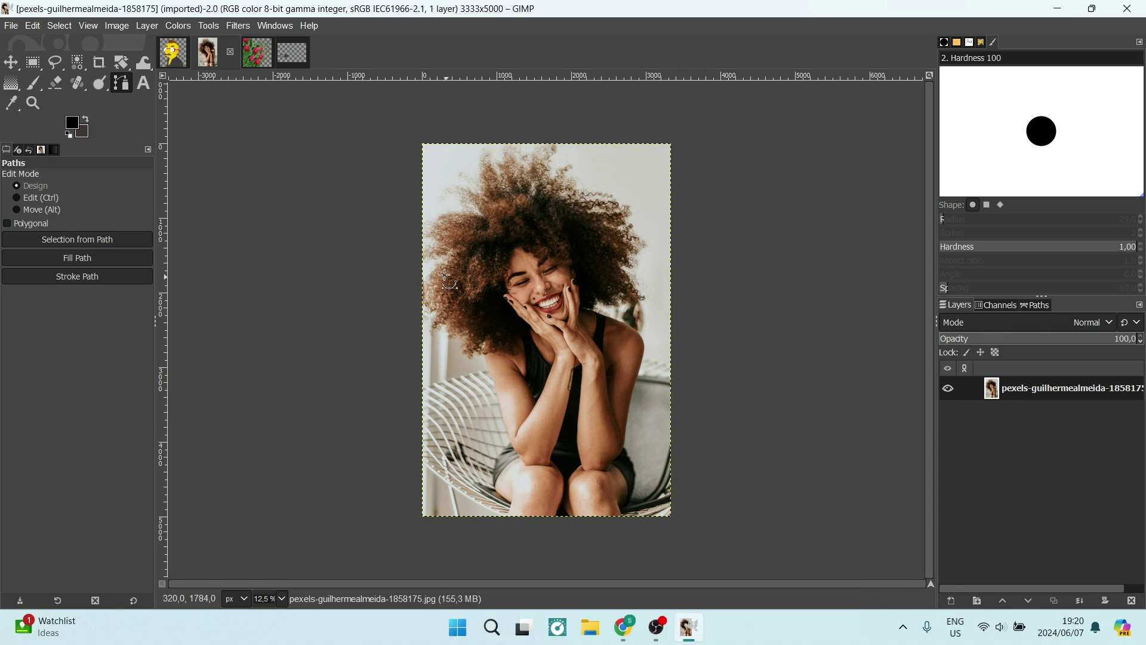
With the Move tool active, copy the woman's photo layer to the clipboard
scroll(467, 149, "up", 1, "ctrl")
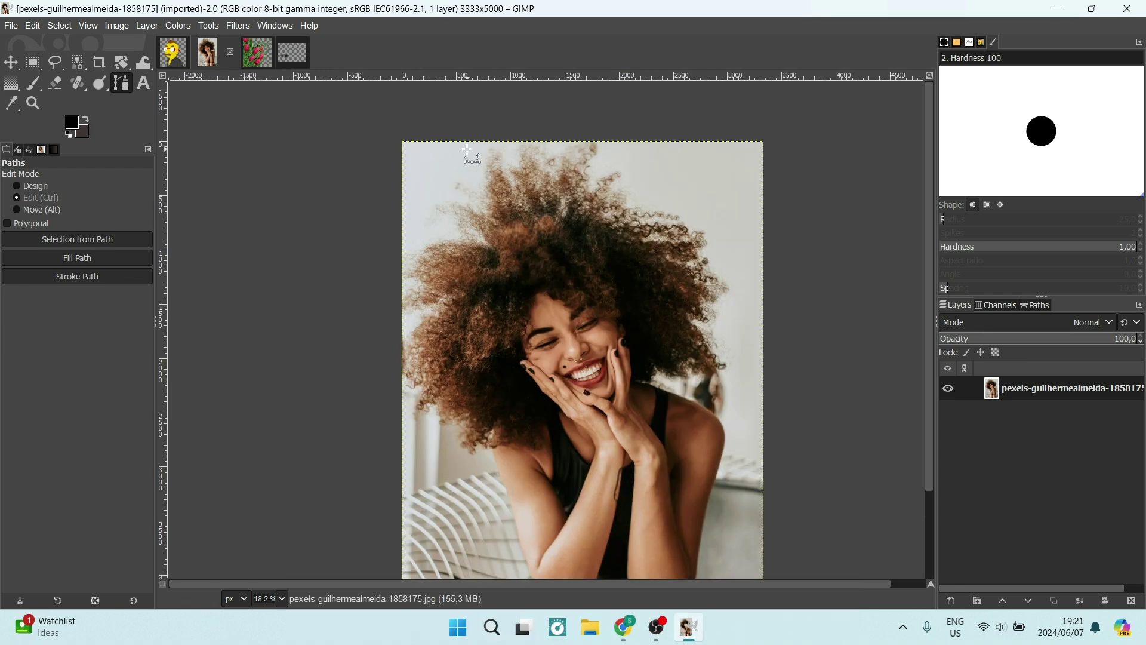
scroll(467, 150, "up", 2, "ctrl")
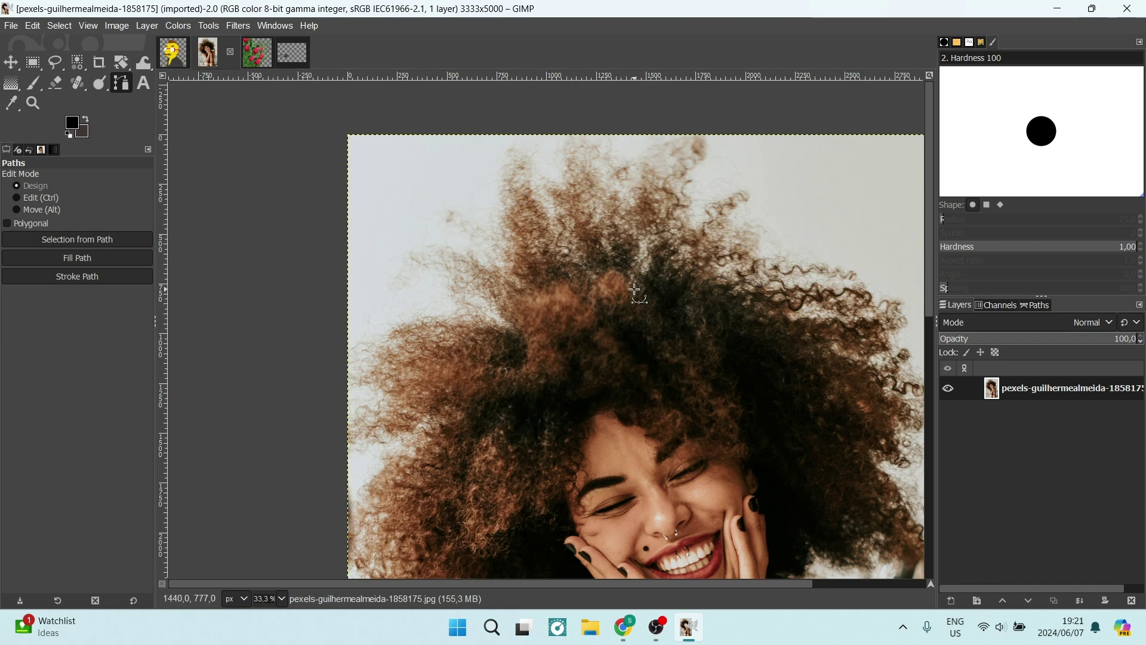
scroll(635, 292, "down", 3, "ctrl")
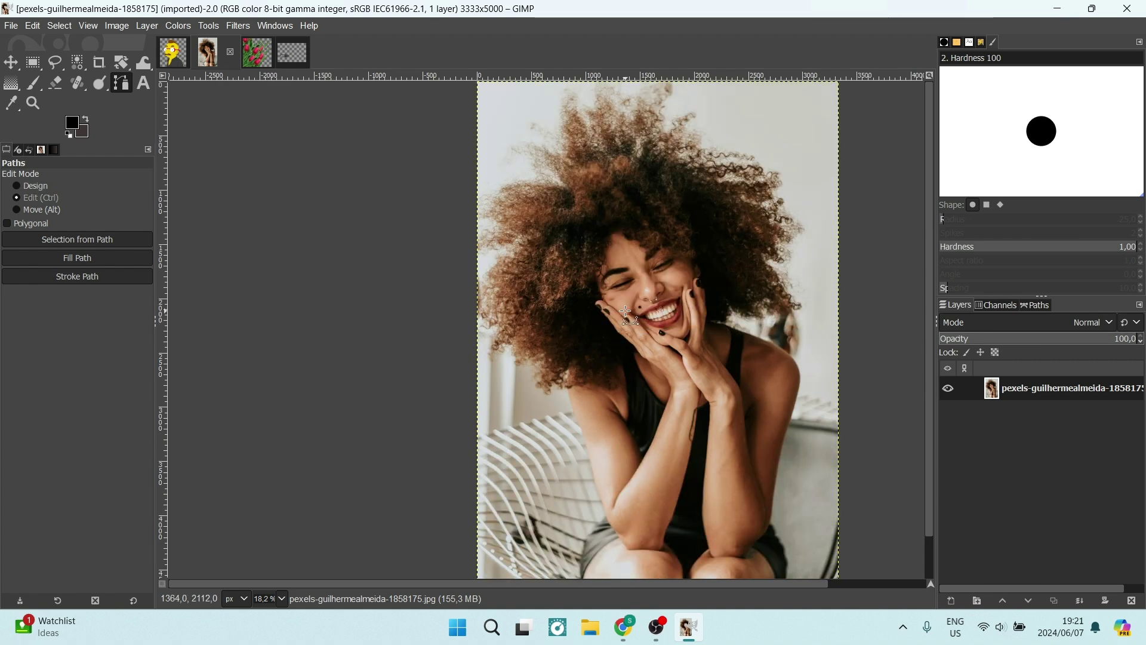
scroll(625, 313, "down", 1, "ctrl")
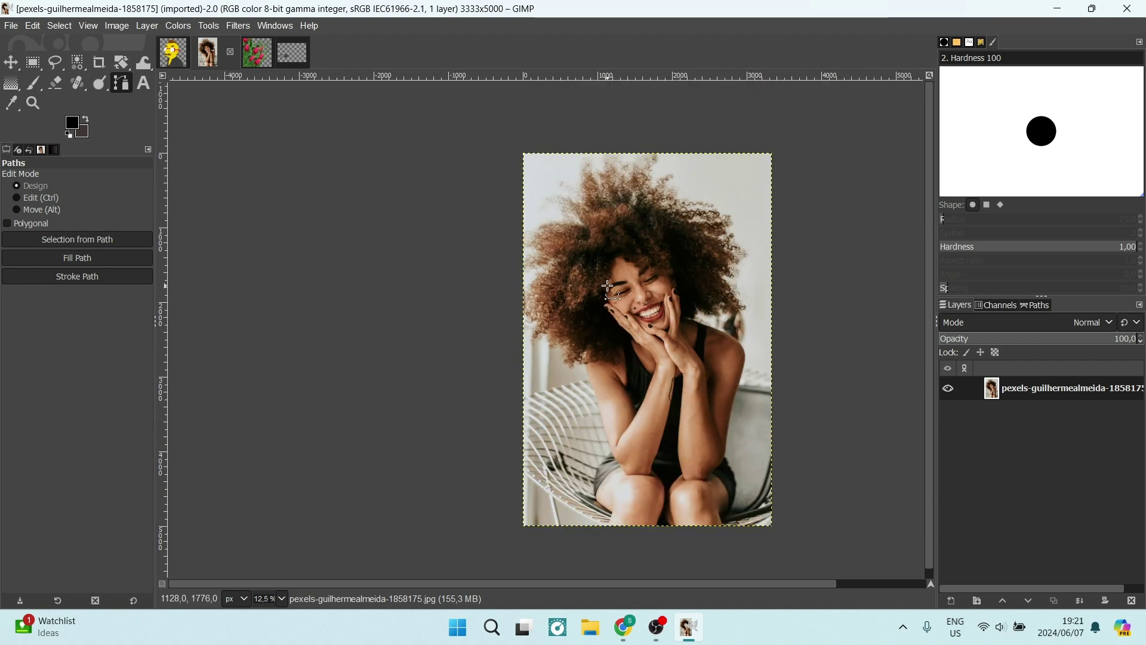
left_click(34, 63)
left_click(11, 62)
left_click(696, 271)
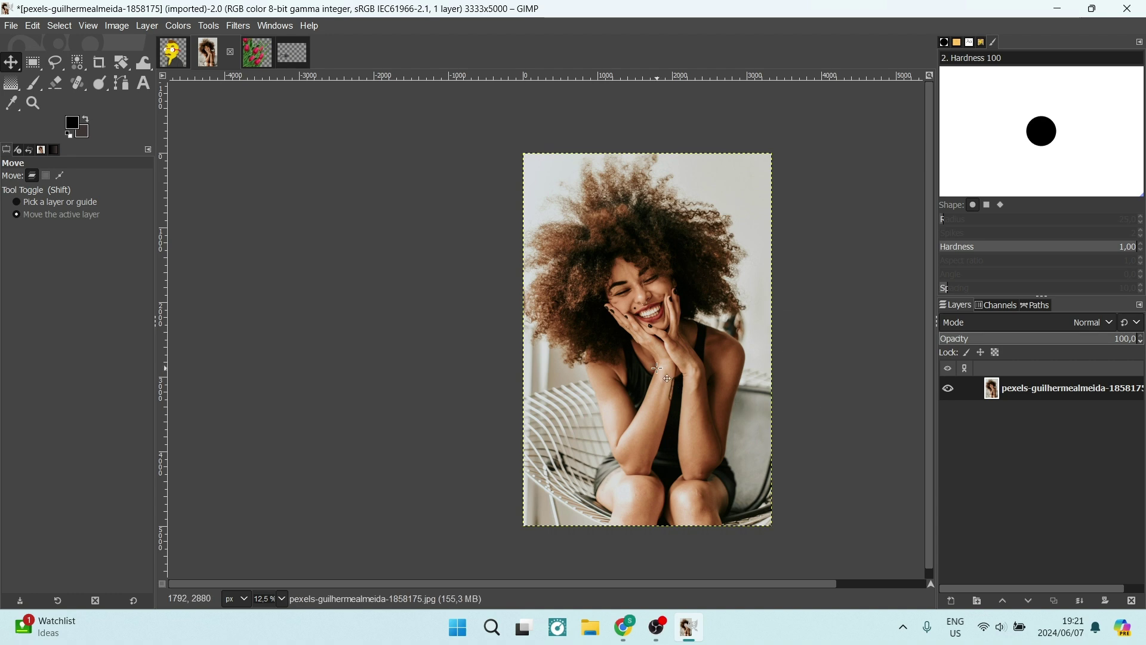
left_click(59, 26)
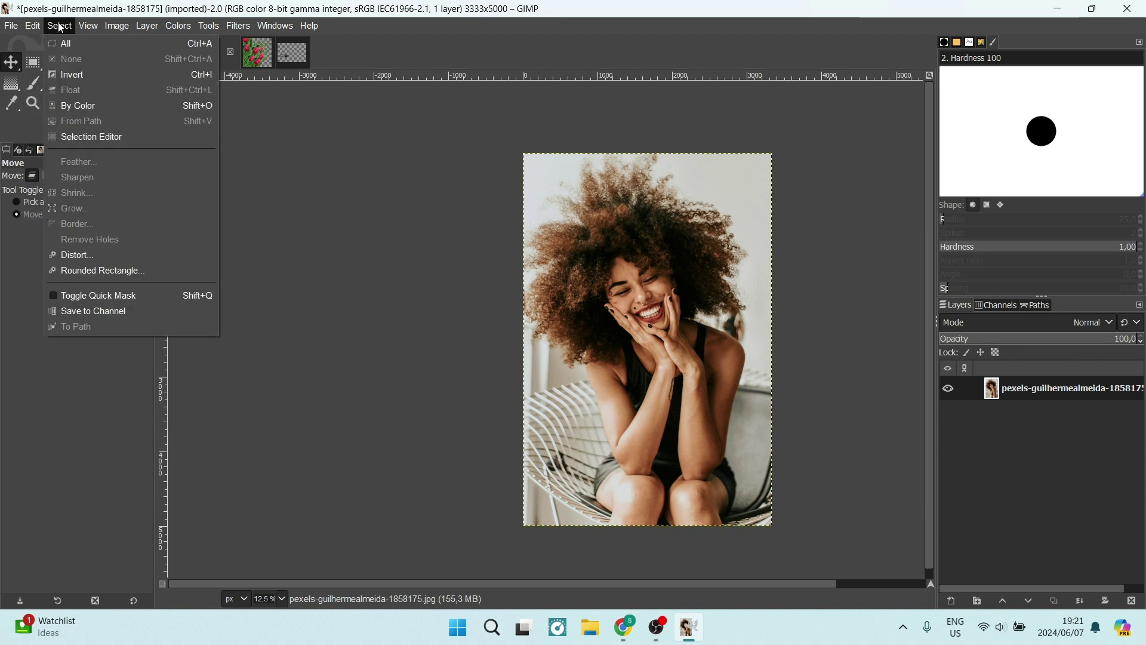
left_click(60, 26)
left_click(31, 26)
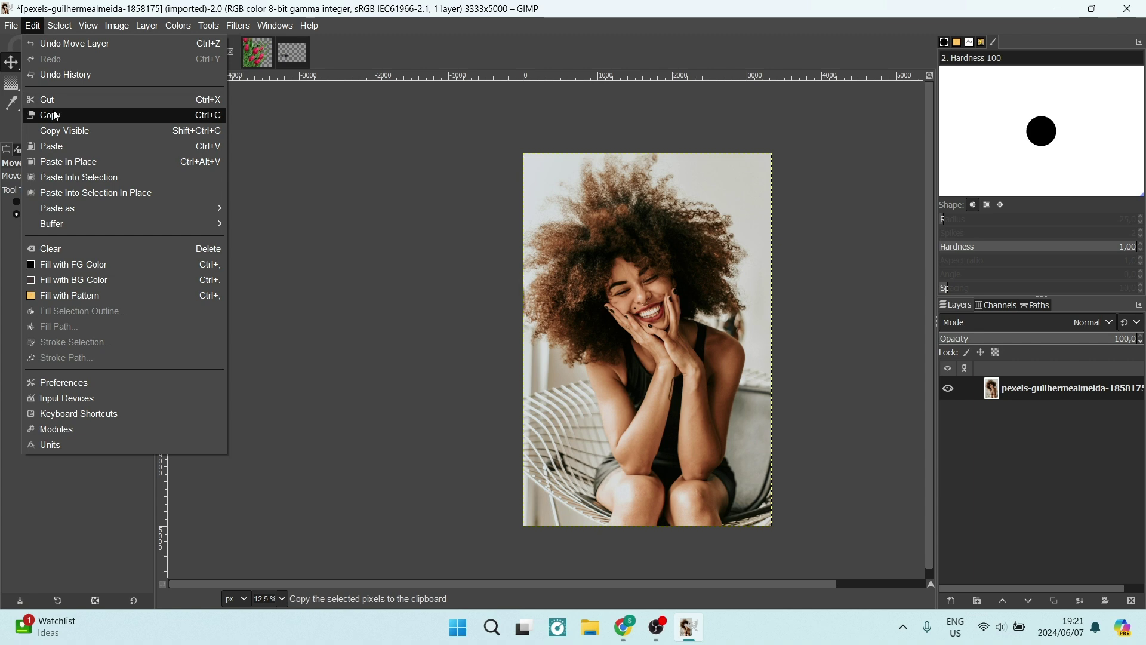
left_click(56, 116)
Paste the copied photo and turn the floating selection into a new layer above the original
left_click(33, 28)
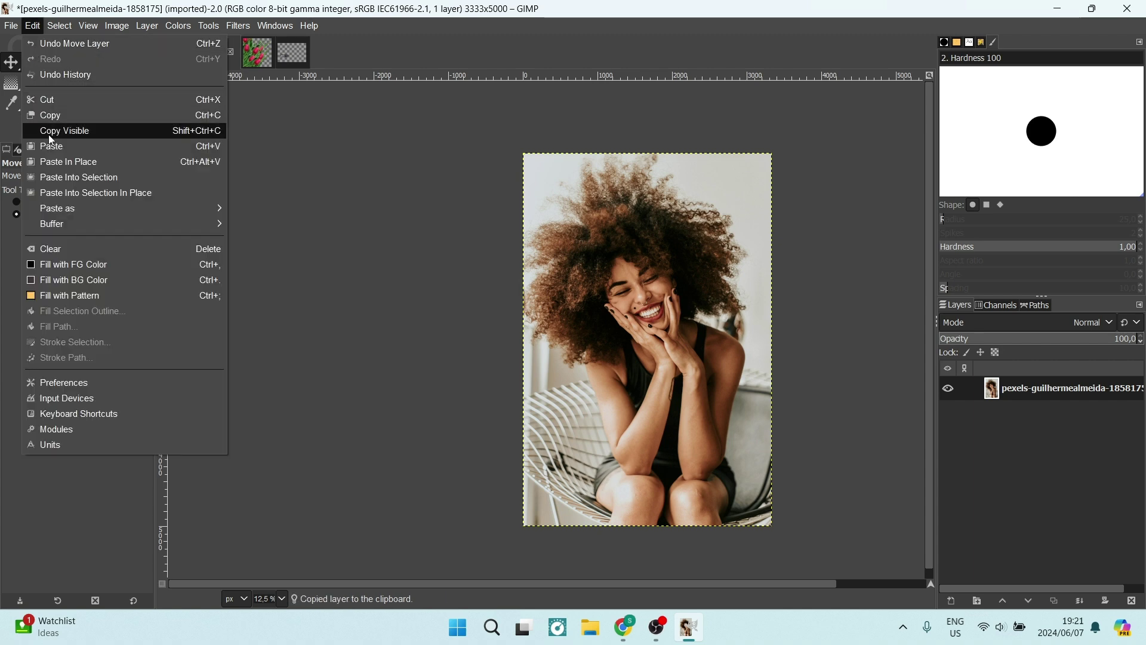
left_click(50, 148)
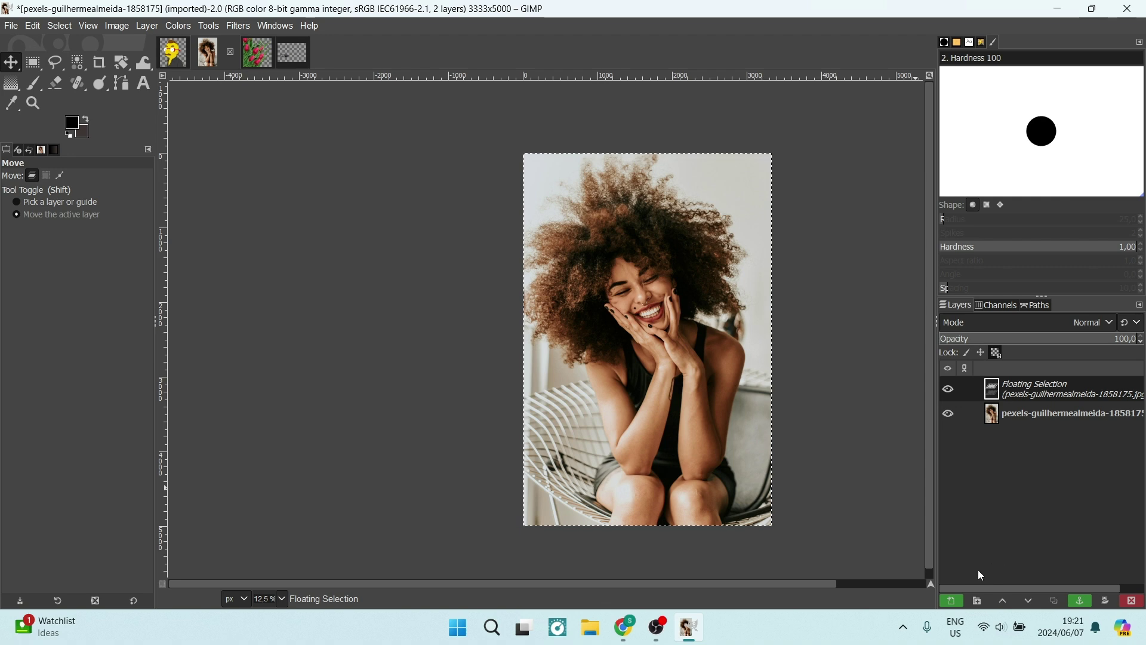
left_click(955, 602)
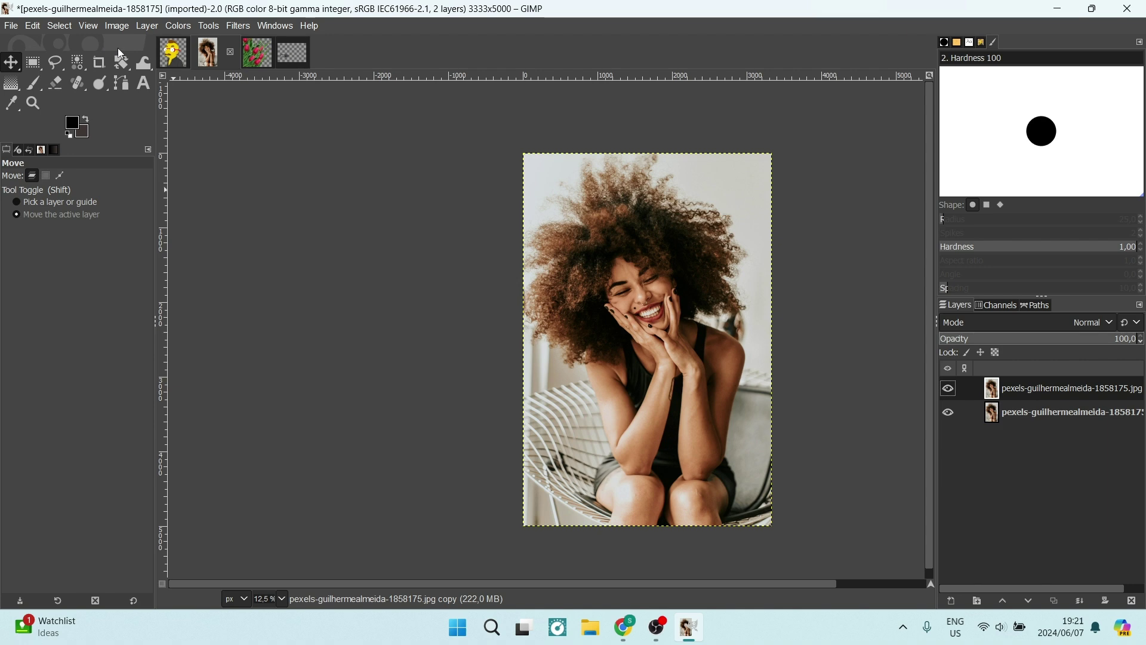
left_click(118, 27)
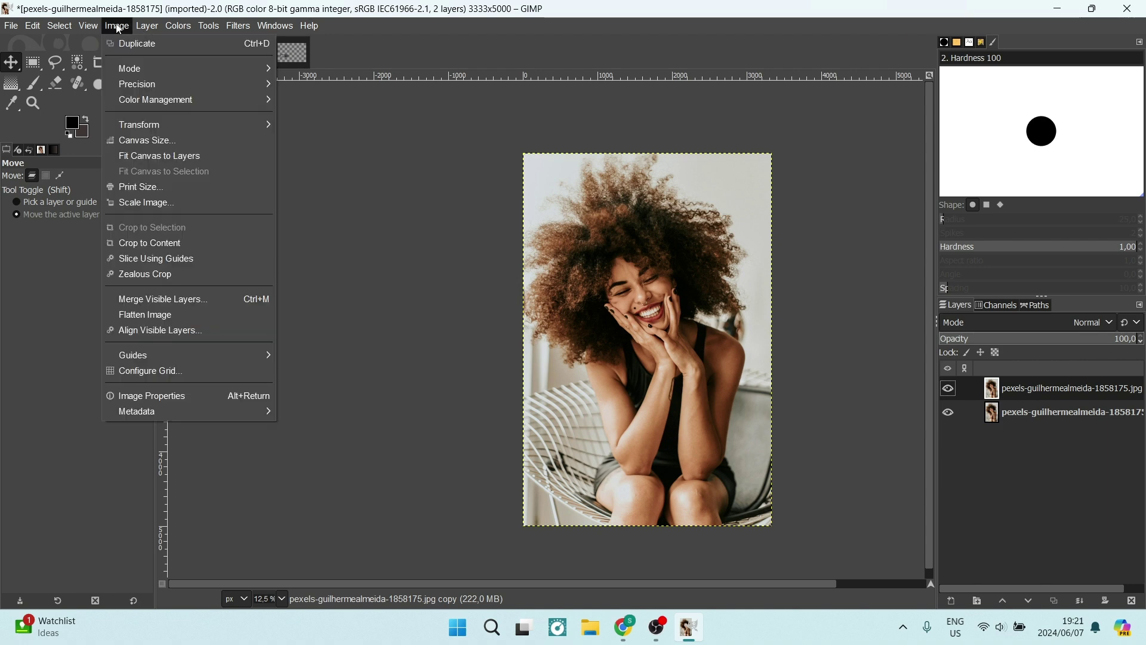
Set the top layer's saturation scale to 0 with Colors > Saturation
mouse_move(170, 27)
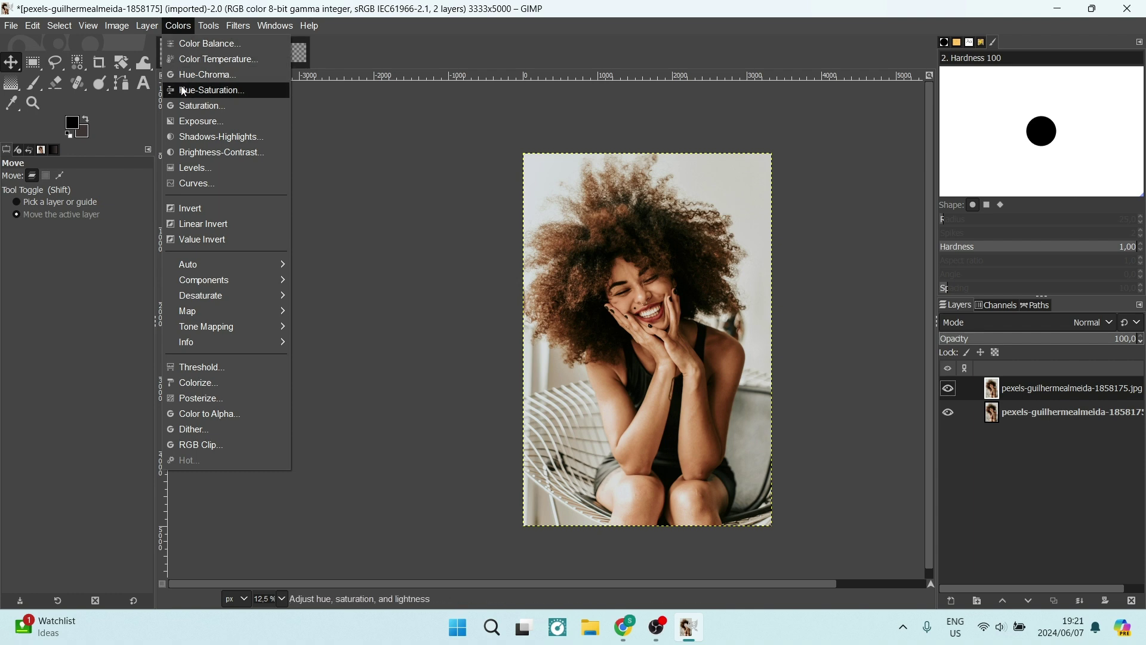
left_click(187, 106)
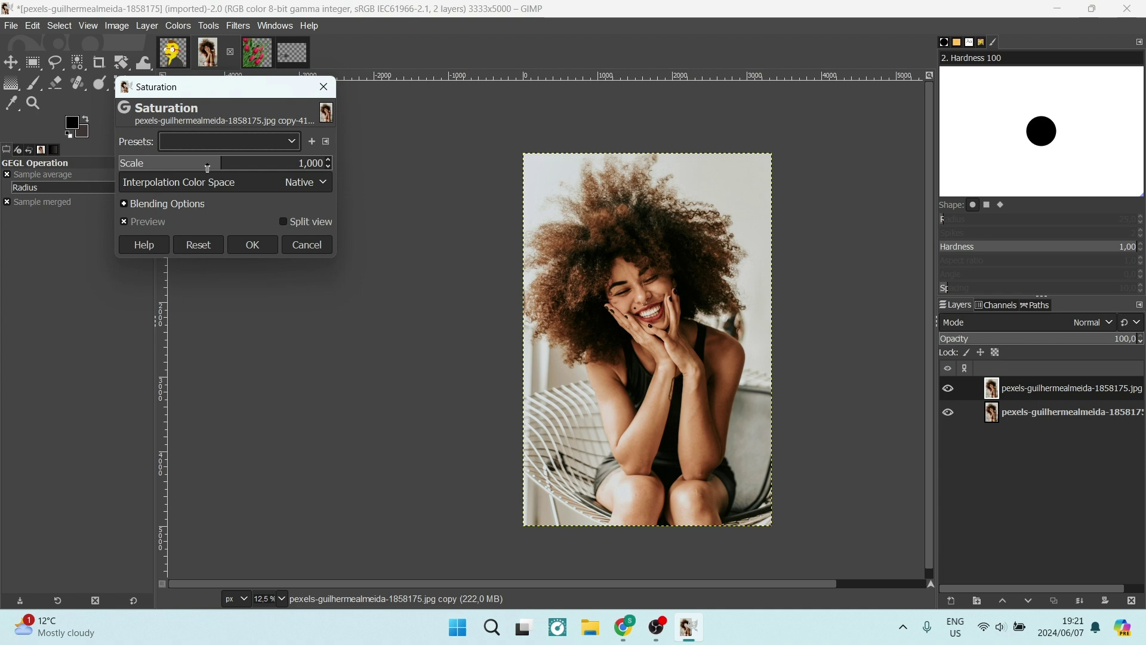
left_click_drag(208, 164, 48, 165)
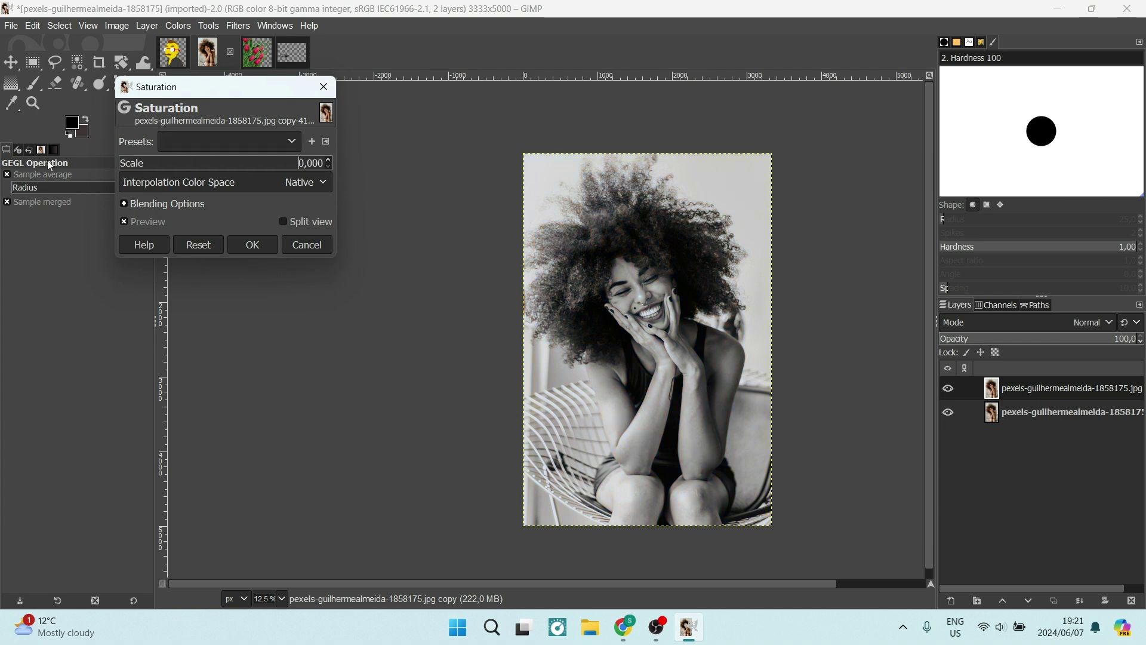
left_click(252, 245)
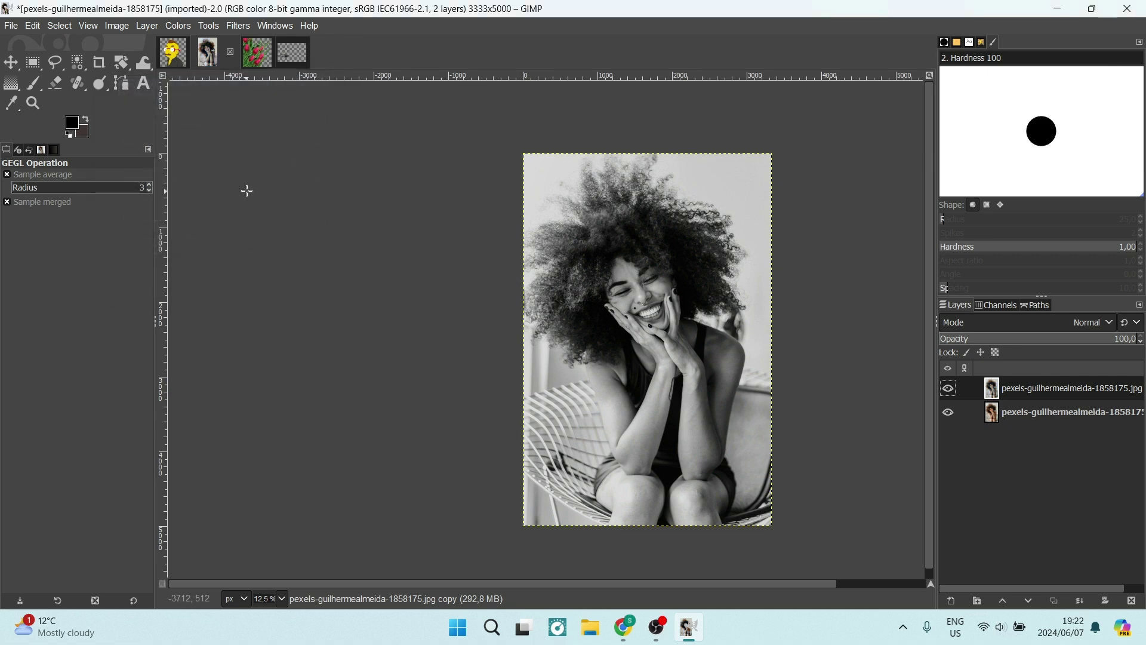
Apply Curves with the black and white points pulled inward so the woman and hair turn near-solid black
left_click(173, 27)
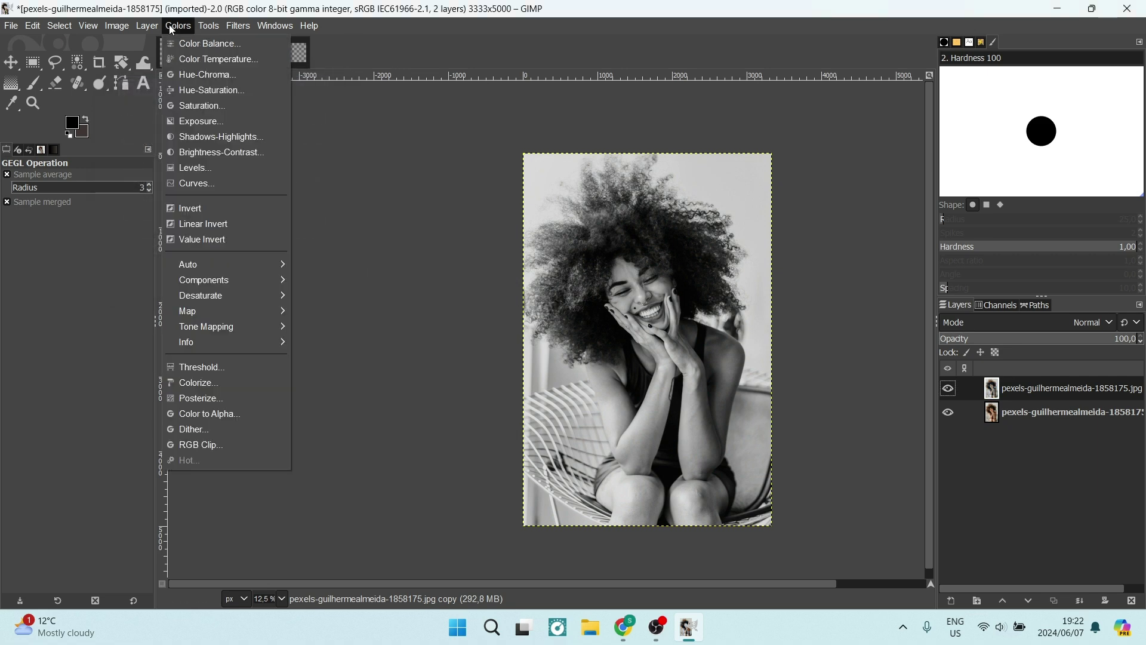
left_click(184, 185)
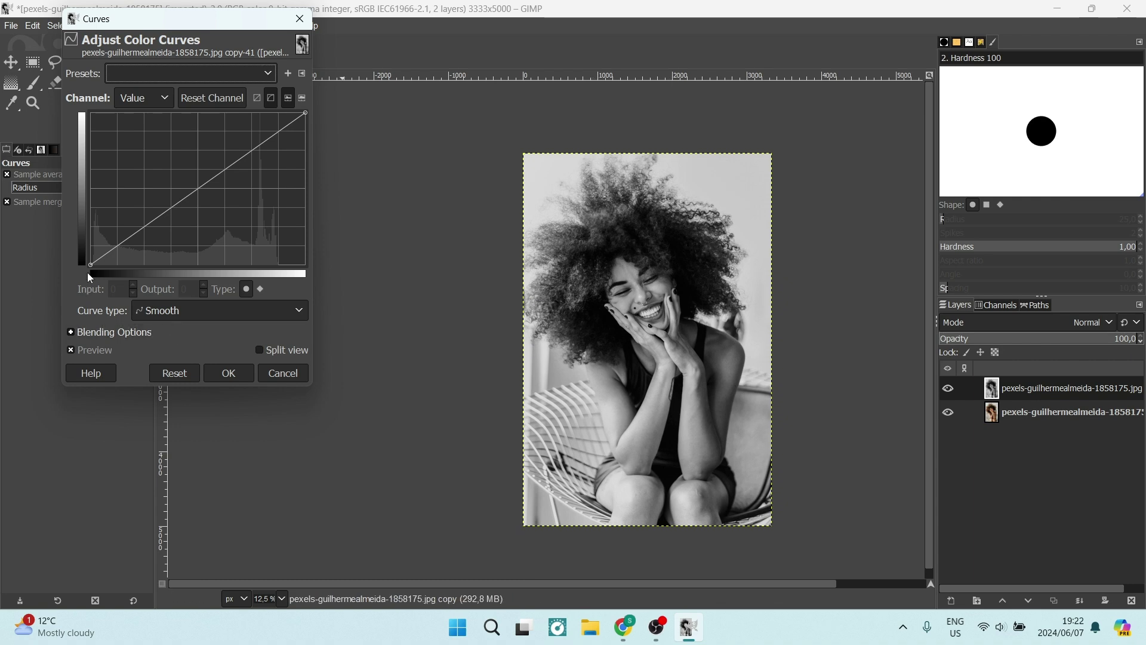
left_click_drag(90, 265, 132, 264)
left_click_drag(305, 113, 252, 112)
left_click_drag(131, 264, 231, 282)
left_click_drag(252, 112, 271, 113)
left_click(229, 375)
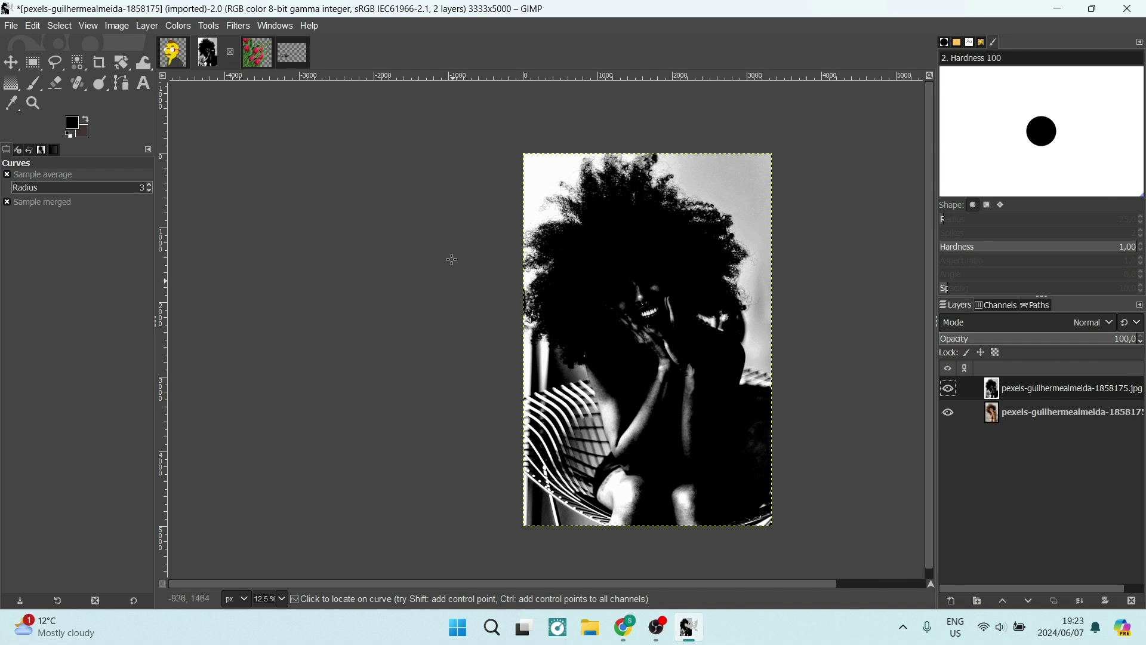
Invert the high-contrast copy, Copy Visible to the clipboard, and hide that top layer
left_click(179, 27)
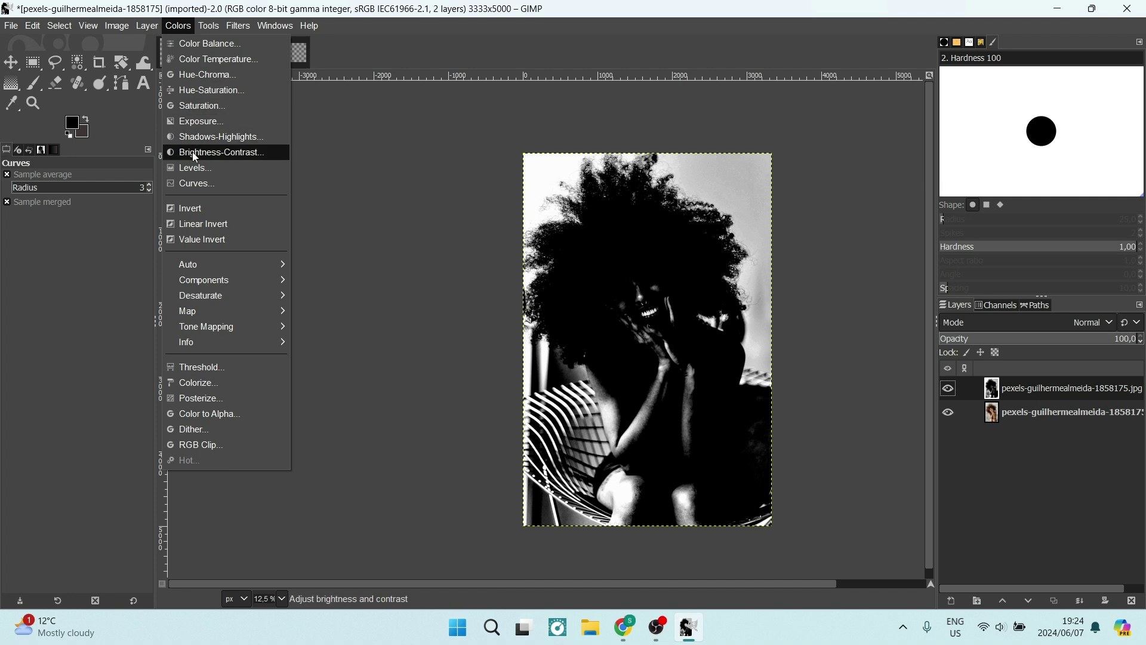
left_click(192, 208)
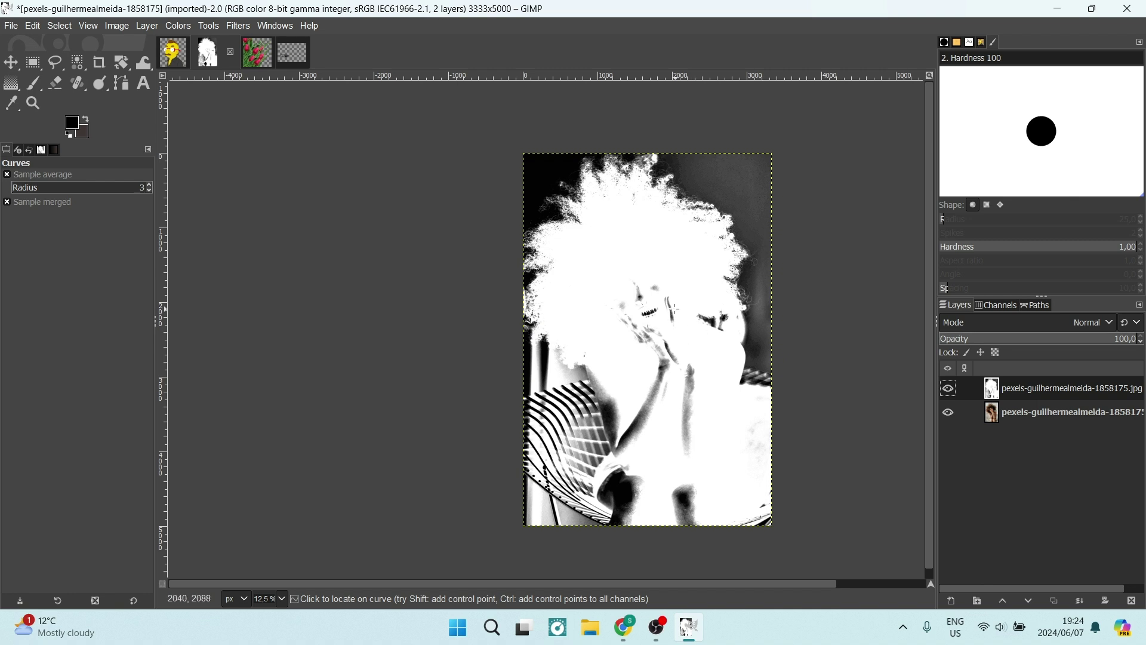
left_click(34, 27)
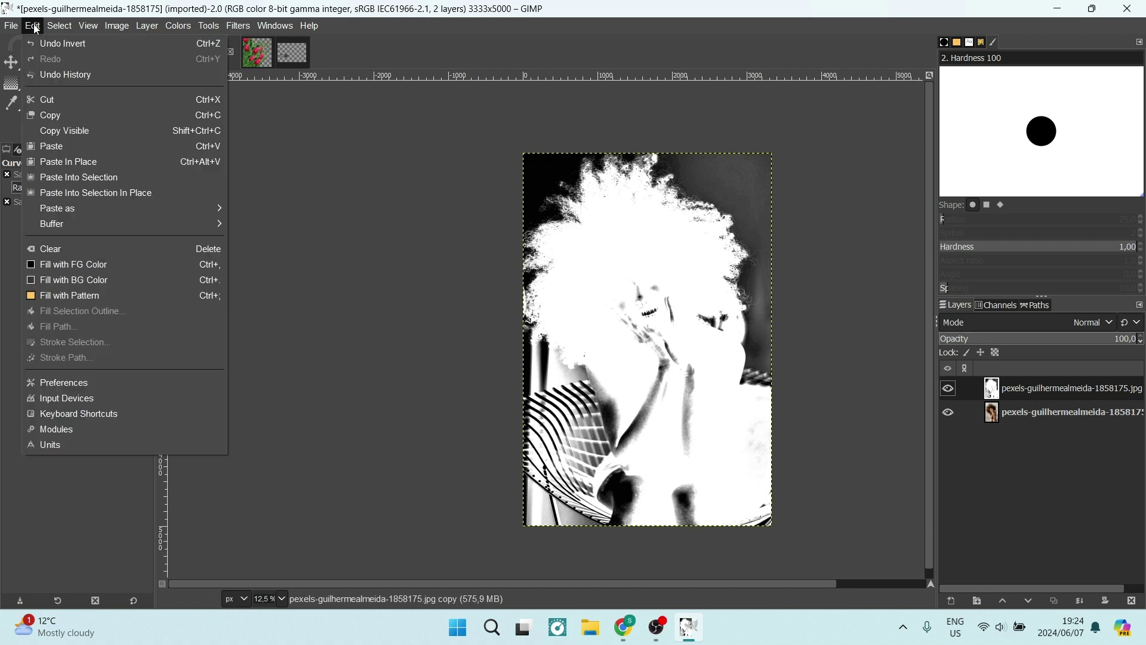
left_click(51, 132)
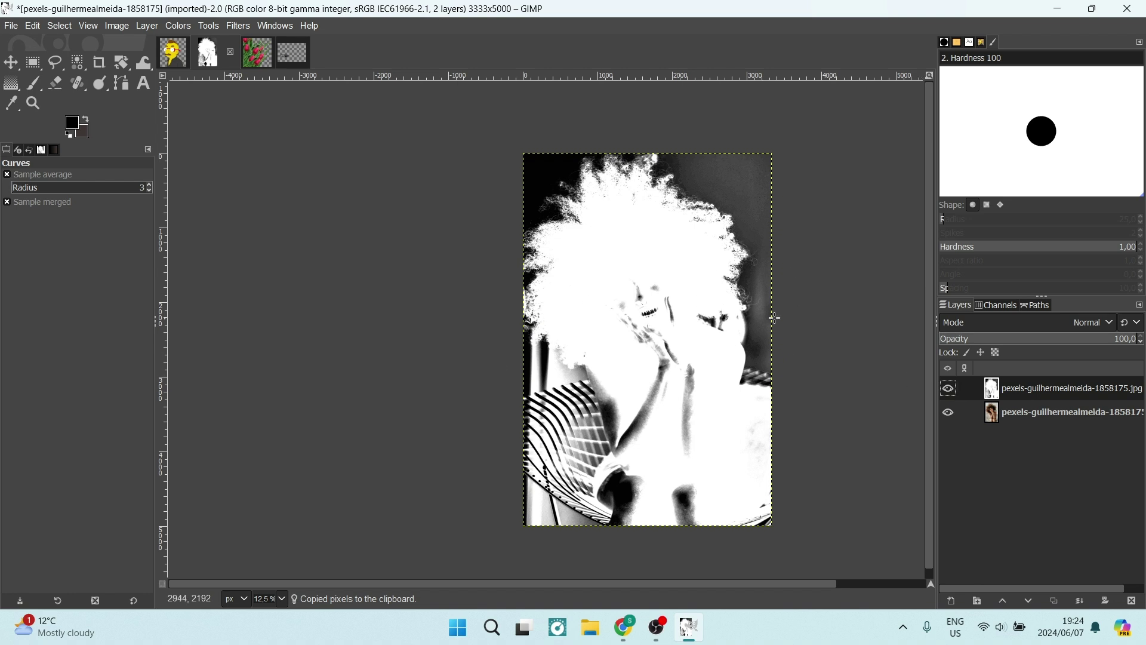
left_click(948, 389)
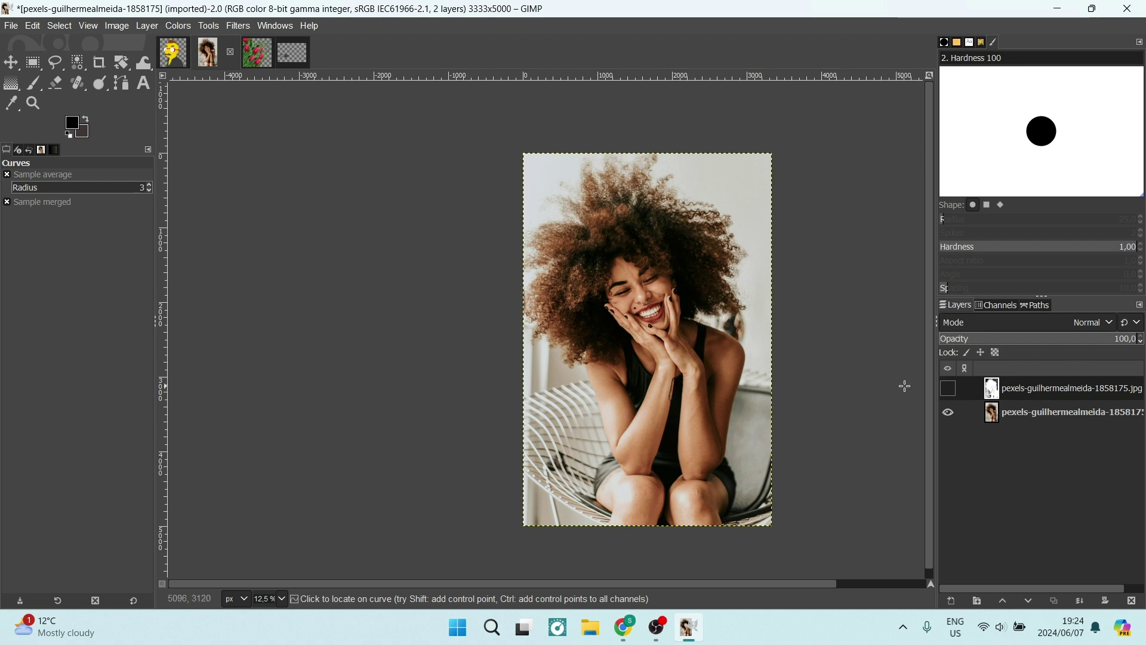
right_click(1052, 417)
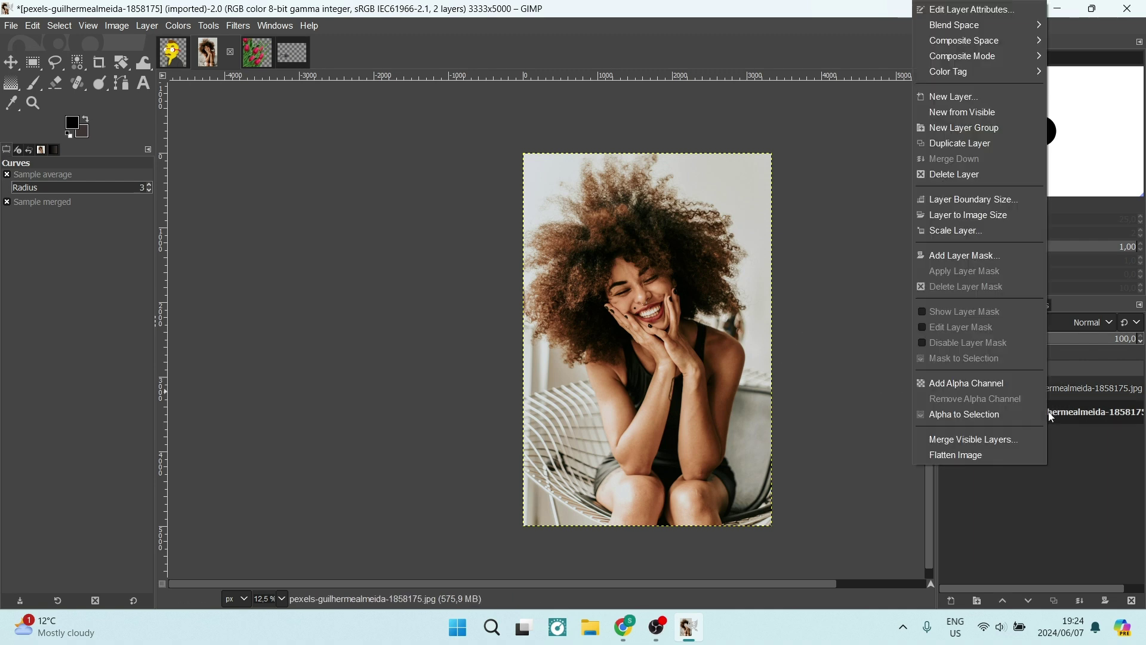
Add a White (full opacity) layer mask to the original colour photo layer
left_click(964, 256)
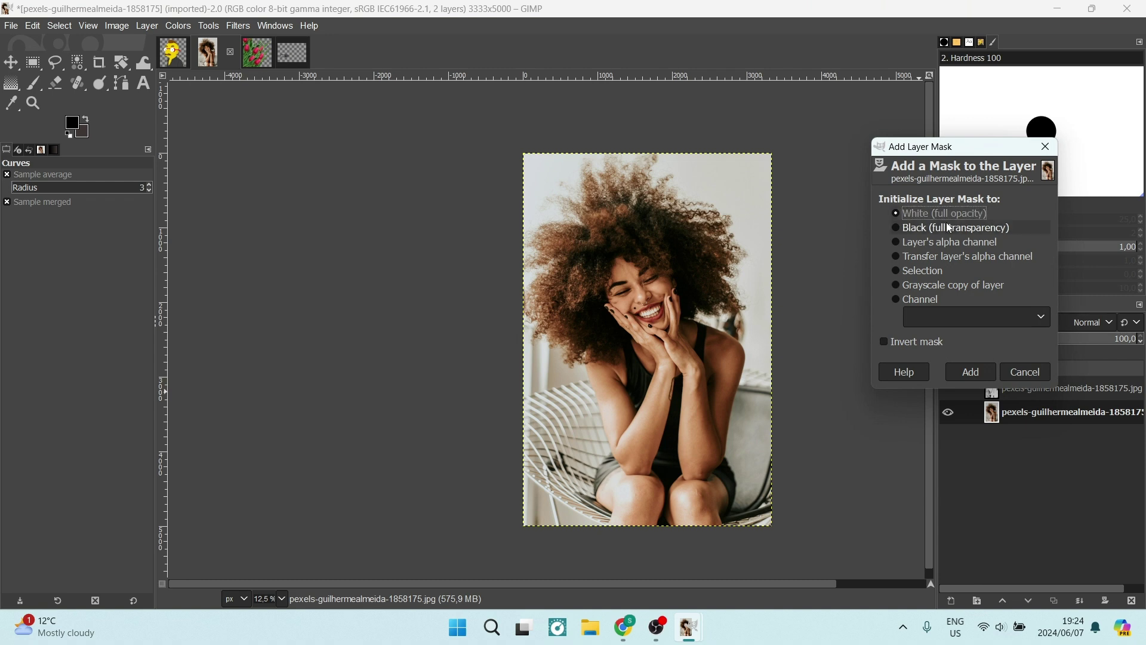
left_click(973, 373)
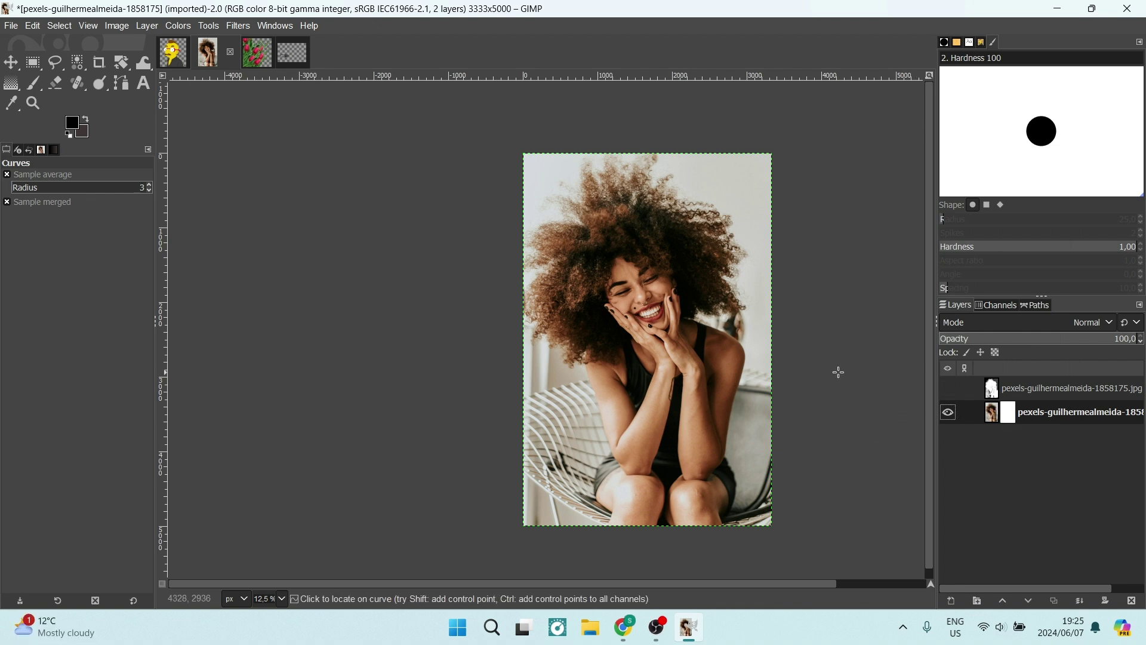
Paste the inverted contrast image into the photo's mask and anchor the floating selection
left_click(33, 26)
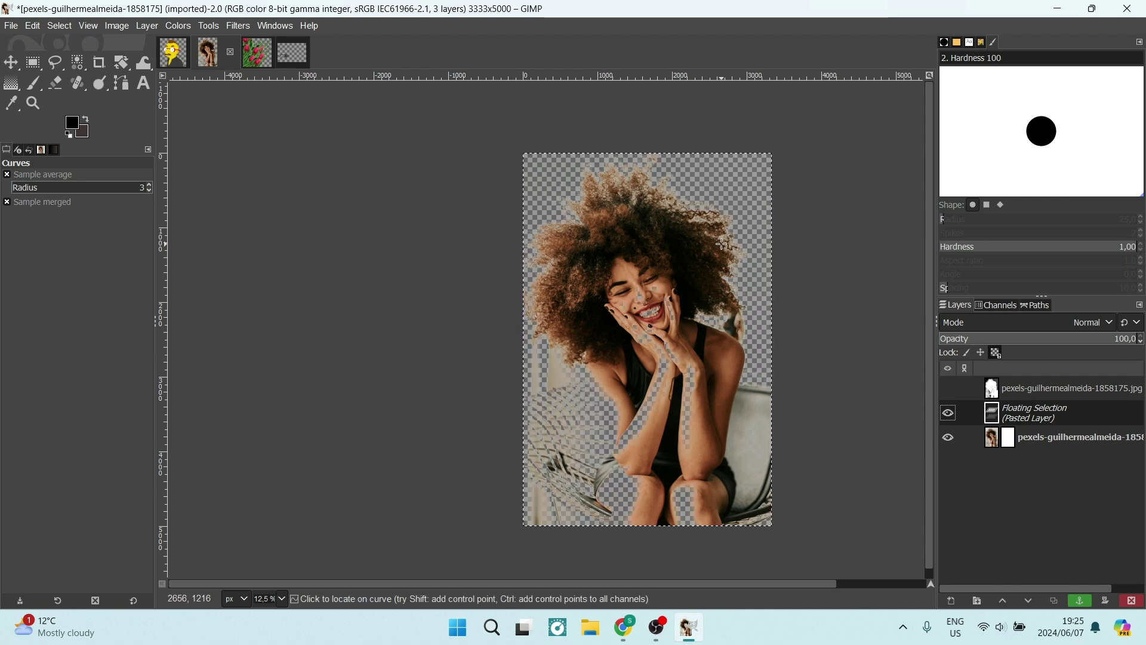
left_click(1075, 603)
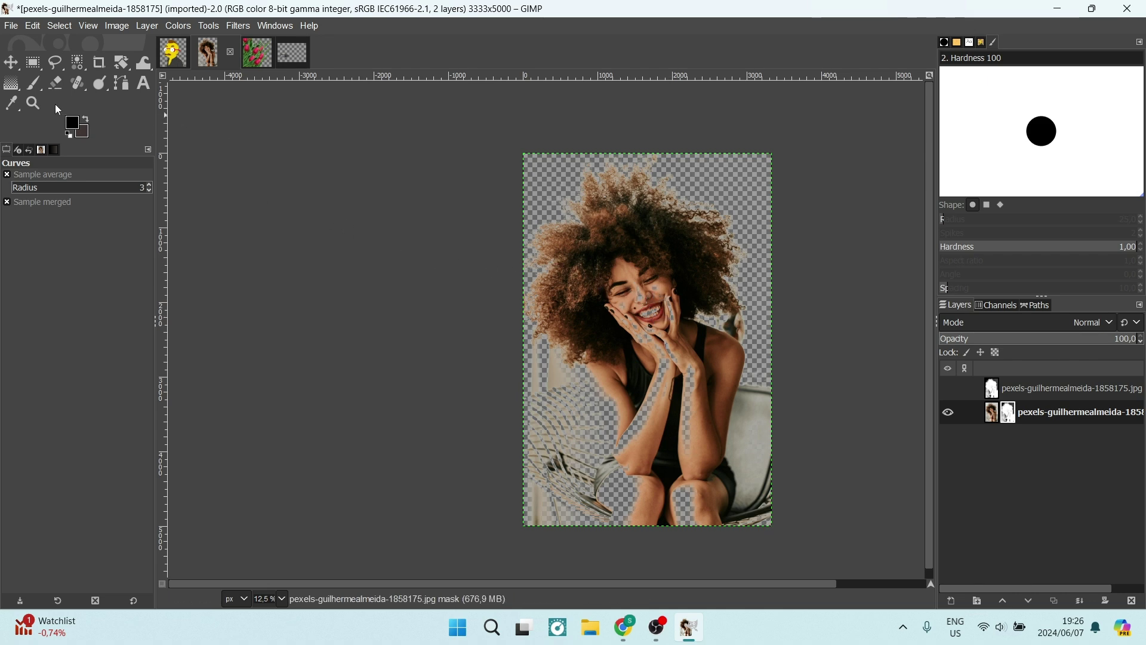
With the Paintbrush set to white foreground and black background, paint the mask holes on face, chest and arm
left_click(33, 84)
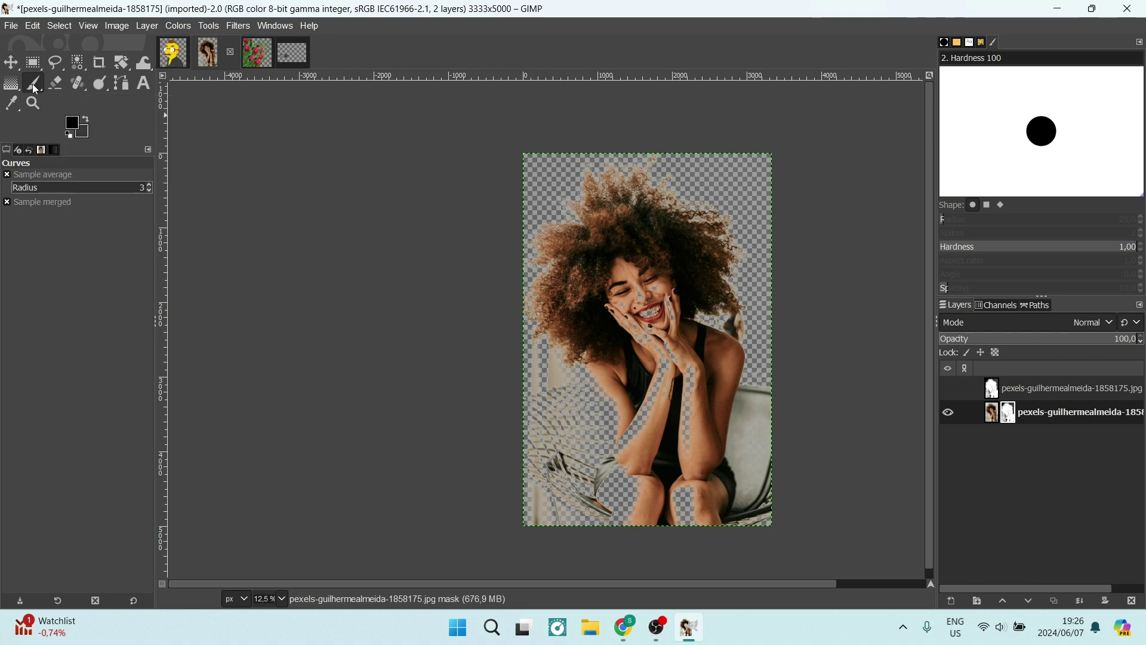
left_click(85, 131)
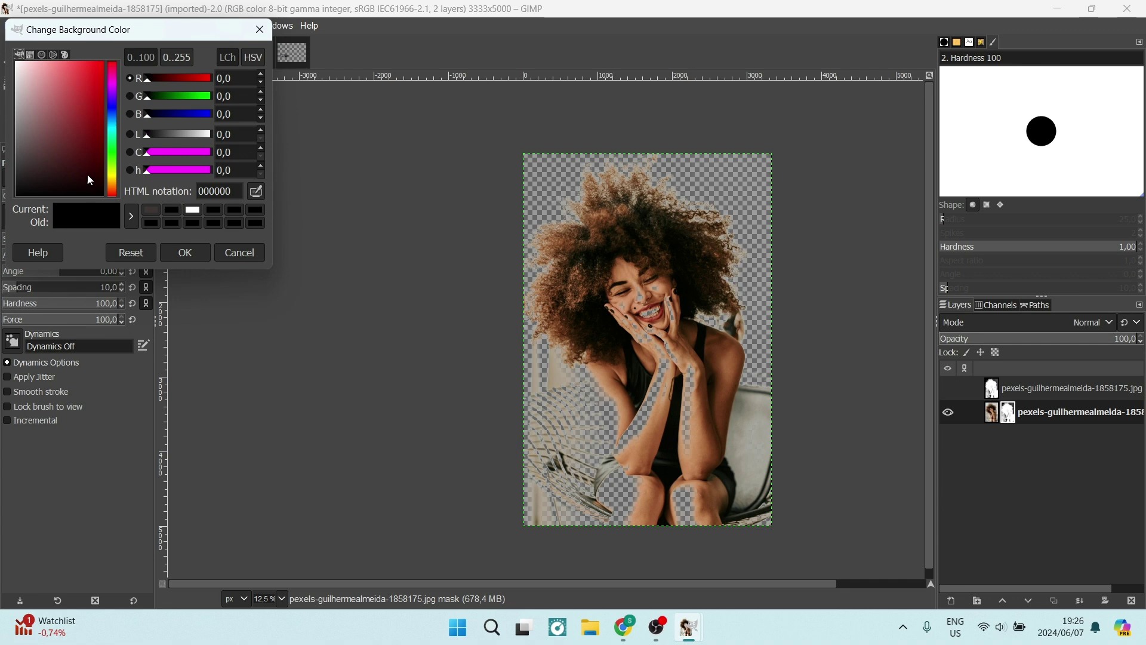
left_click(182, 253)
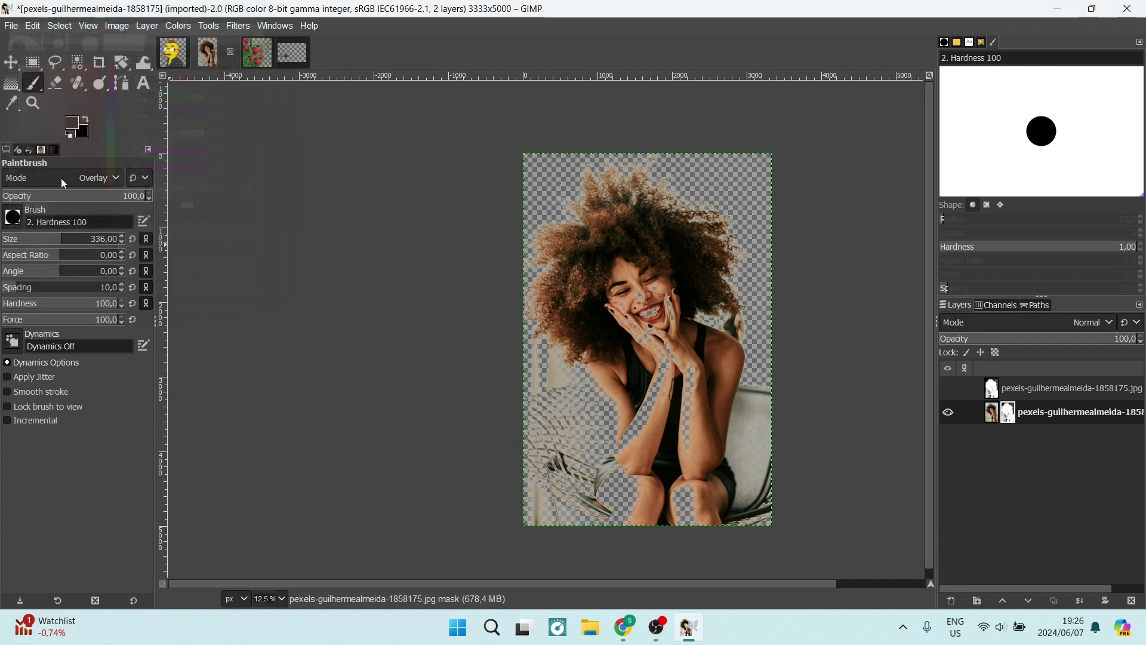
left_click(74, 124)
left_click_drag(81, 176, 15, 61)
left_click(185, 252)
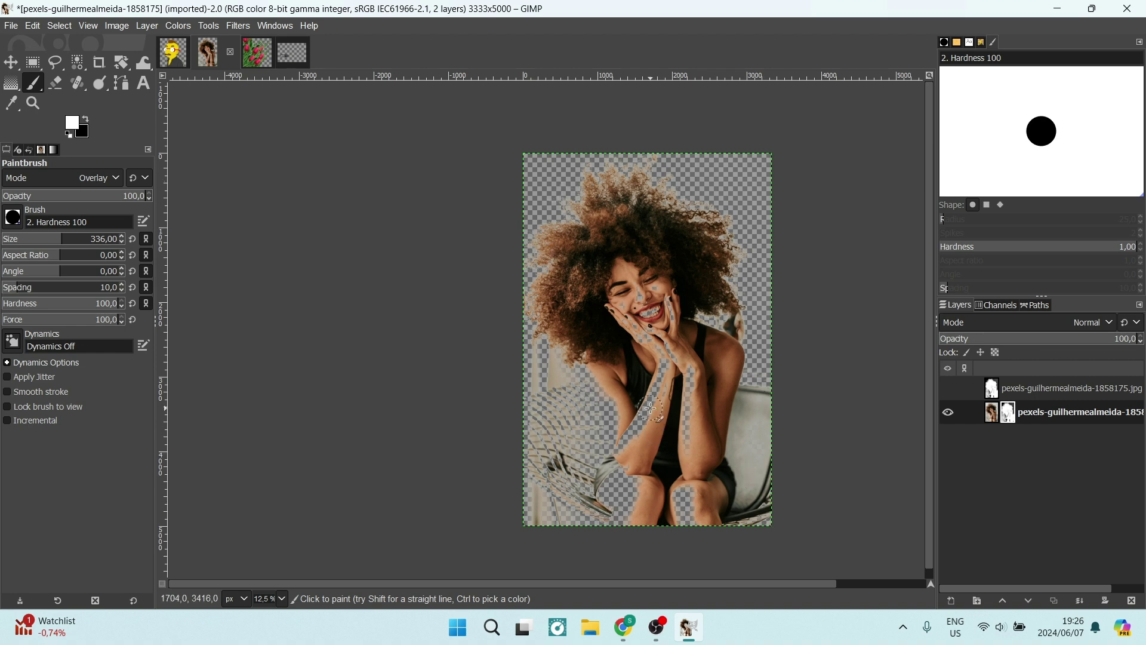
mouse_move(661, 372)
left_mouse_down()
mouse_move(671, 298)
mouse_move(688, 382)
mouse_move(661, 333)
mouse_move(674, 309)
mouse_move(669, 422)
mouse_move(642, 421)
mouse_move(621, 449)
mouse_move(637, 436)
mouse_move(623, 487)
mouse_move(678, 525)
mouse_move(694, 505)
mouse_move(684, 497)
mouse_move(617, 517)
mouse_move(613, 483)
left_mouse_up()
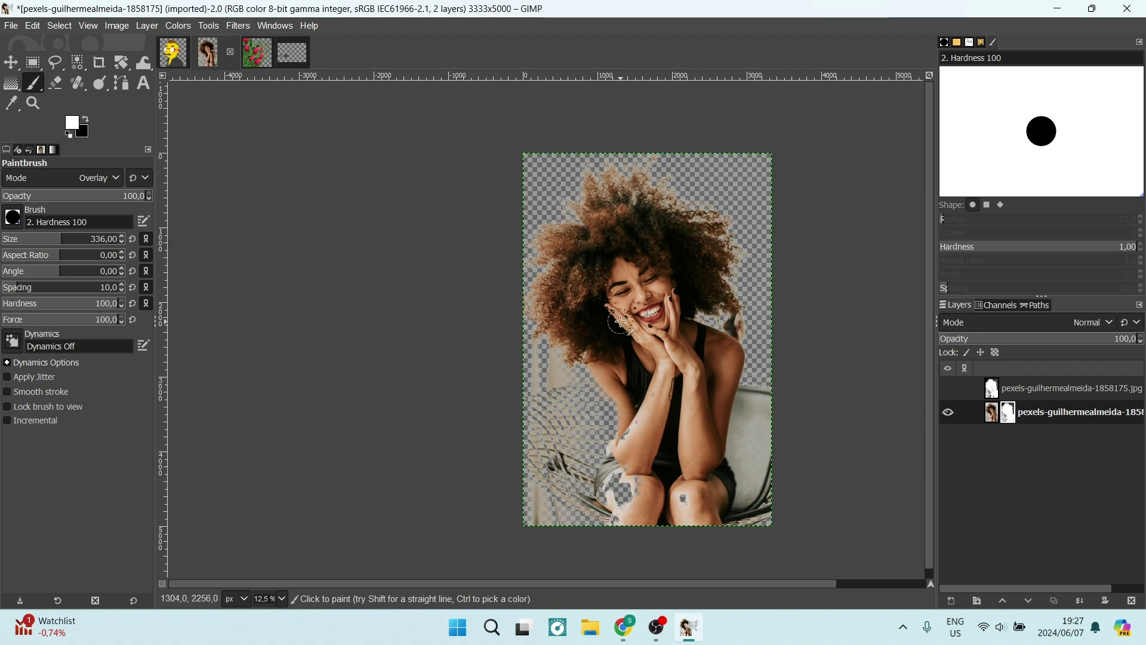